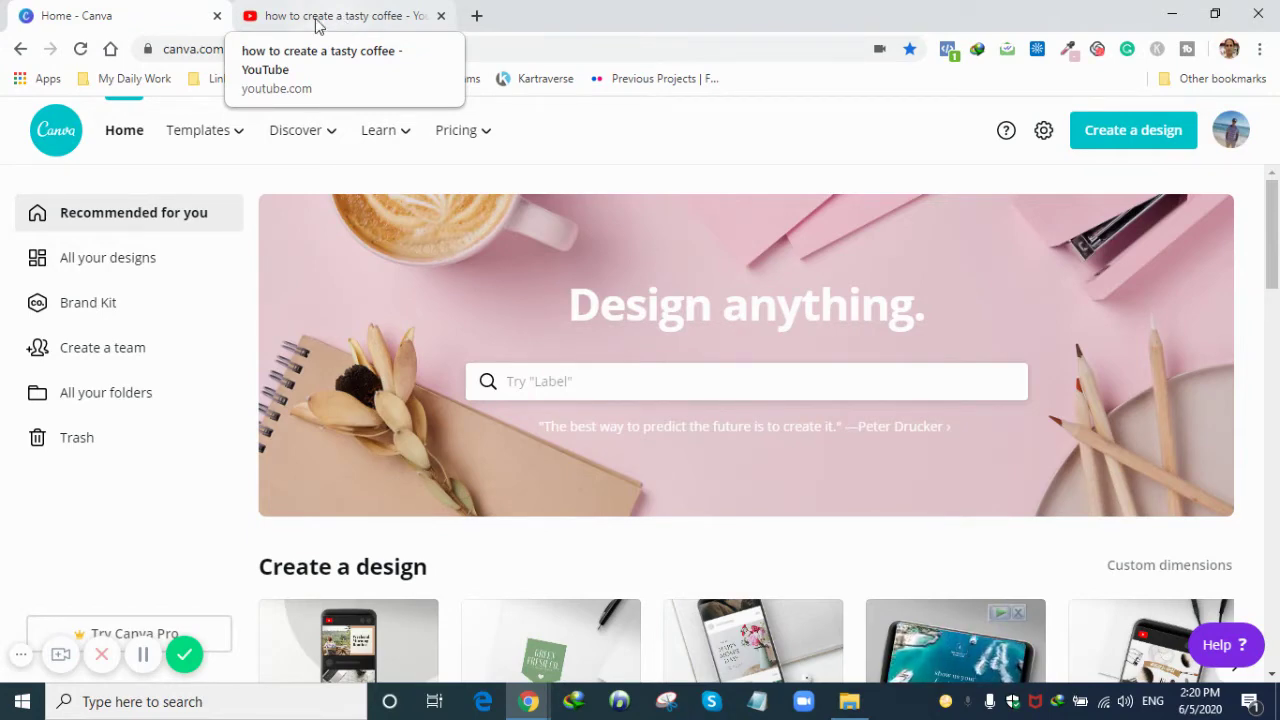
Switch to YouTube and look through the video thumbnails in the results for "how to create a tasty coffee"
click(316, 25)
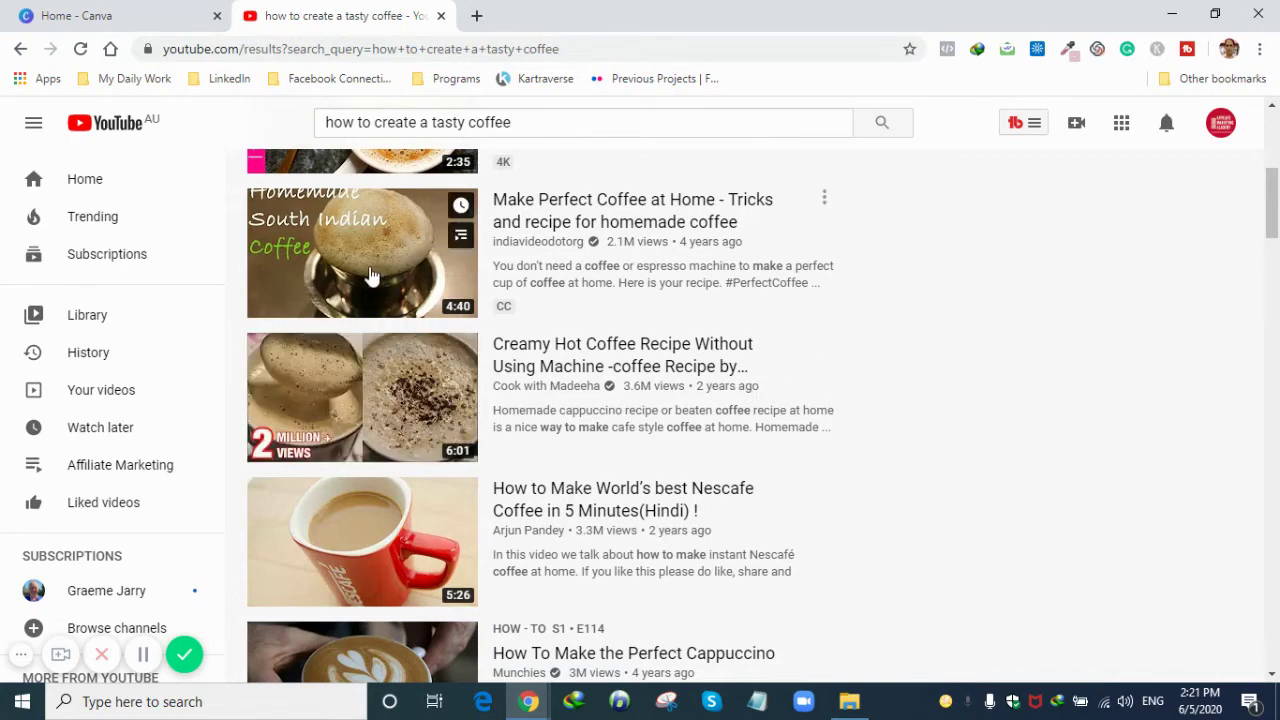
scroll(385, 427, down, 6)
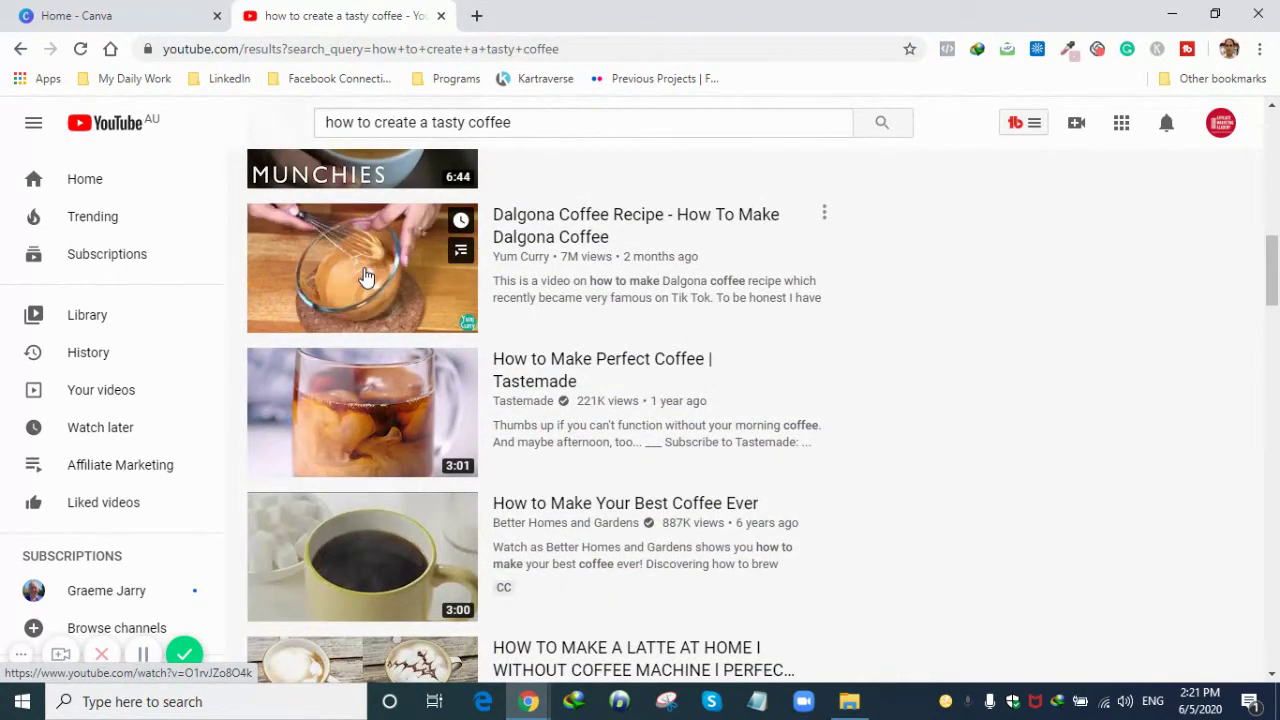
scroll(370, 395, up, 9)
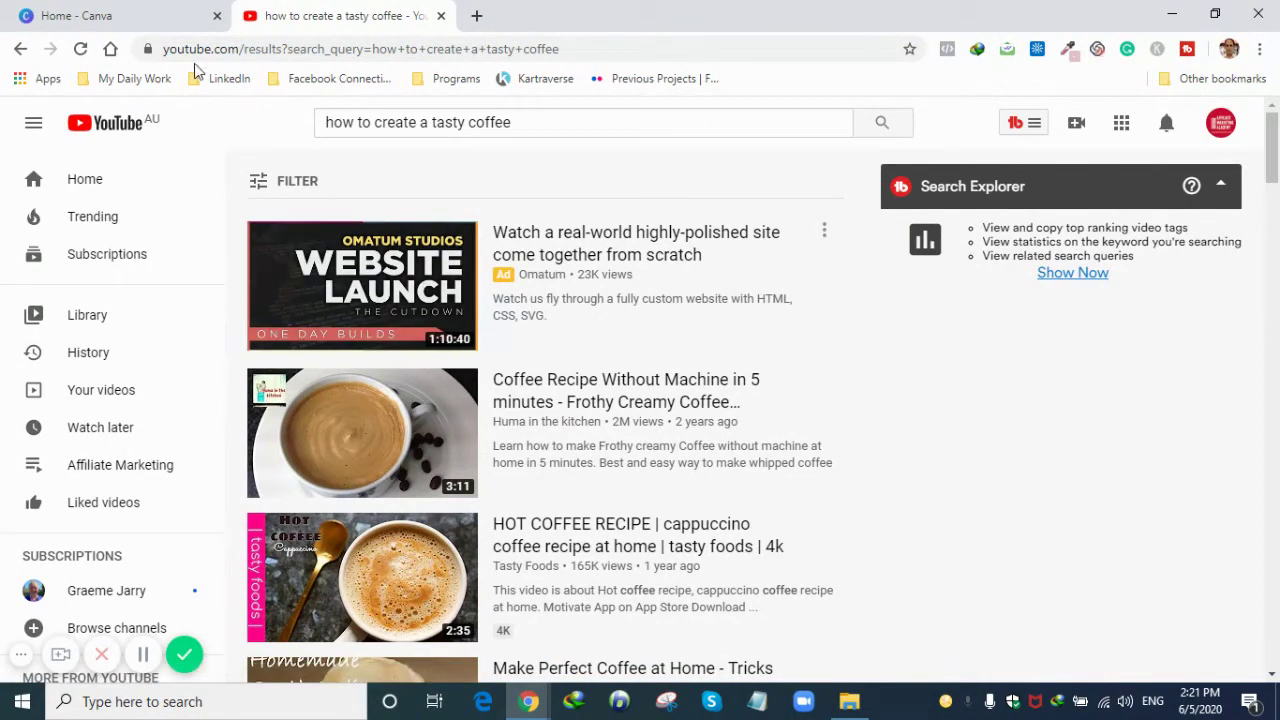
Return to Canva and create a new design of the YouTube Thumbnail type
click(110, 18)
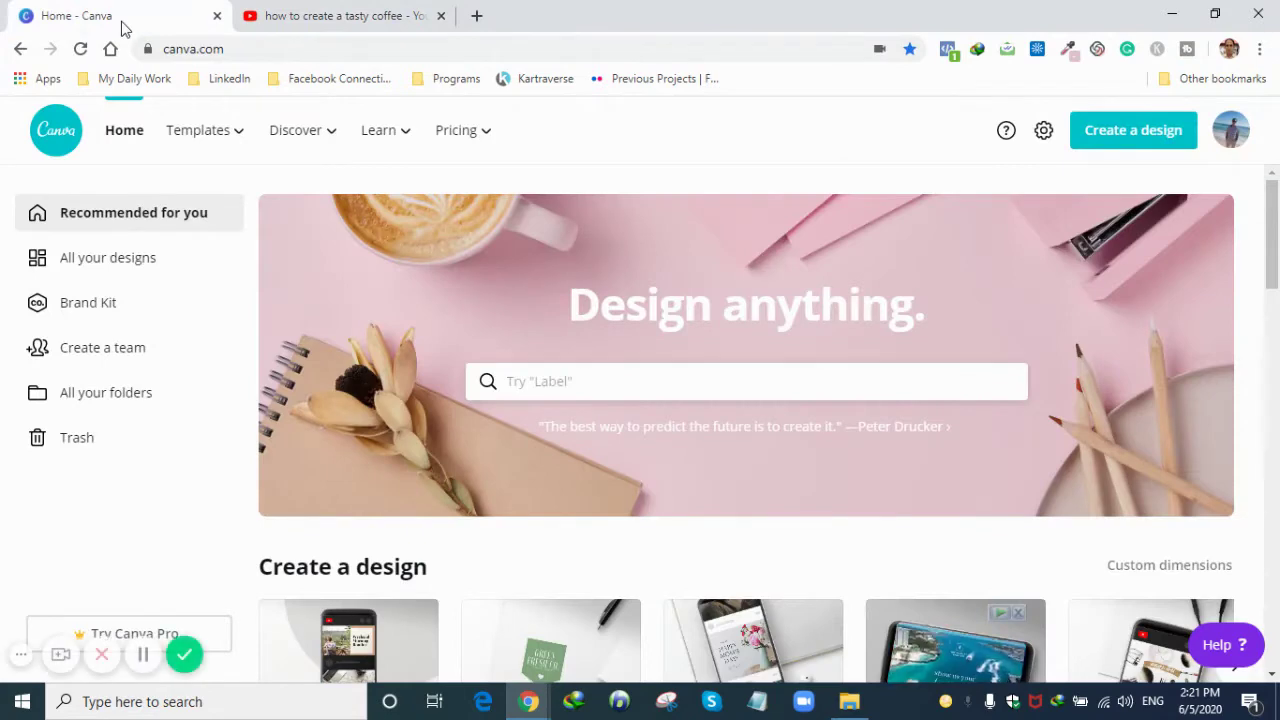
mouse_move(293, 130)
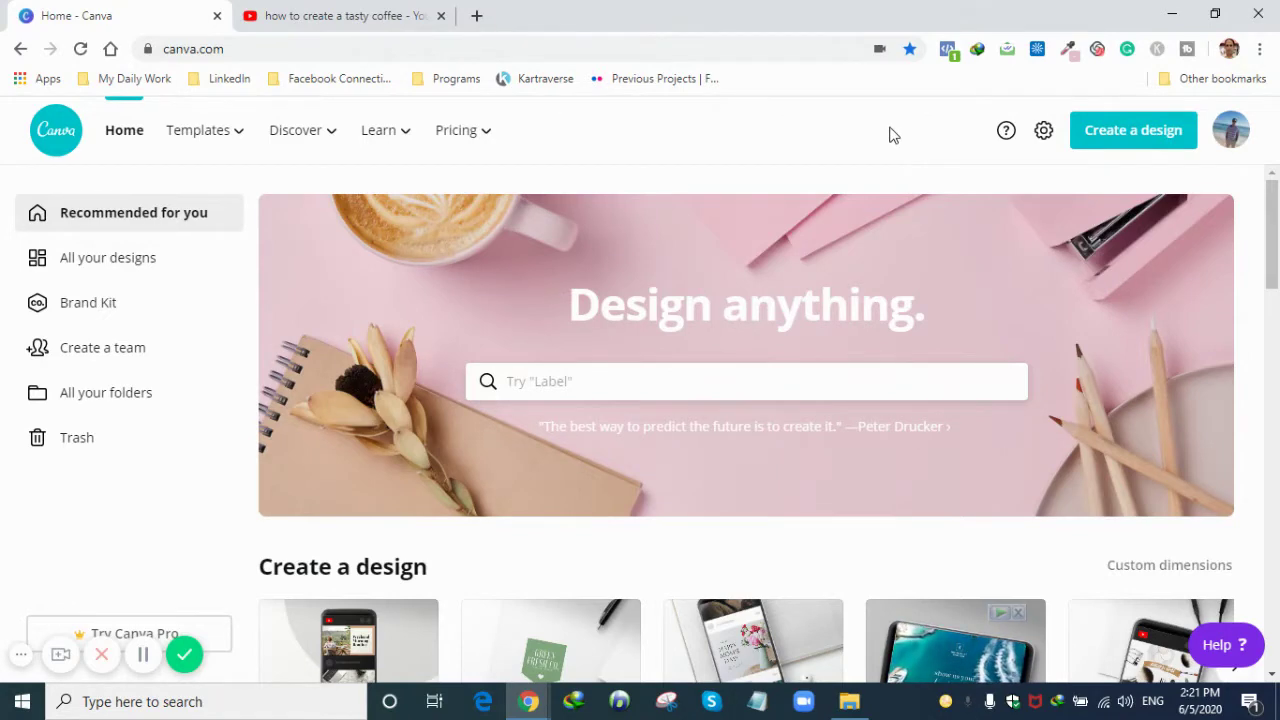
click(1116, 138)
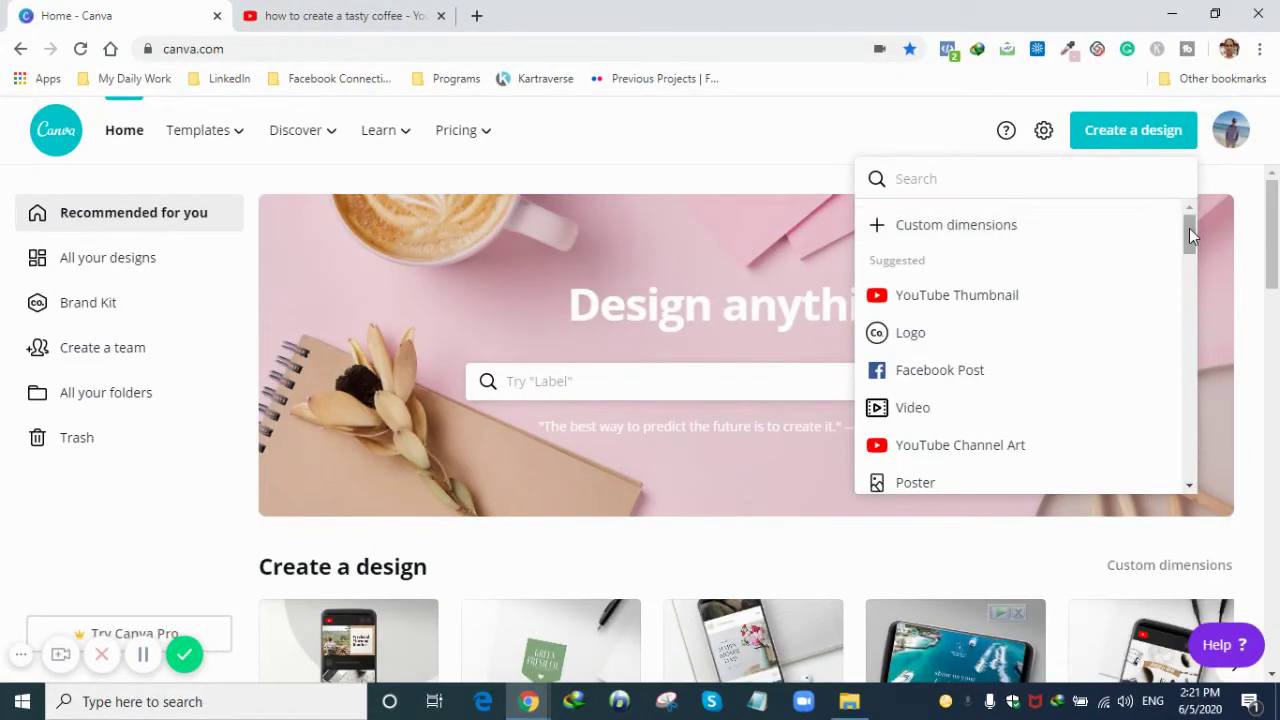
mouse_move(1189, 230)
mouse_down()
mouse_move(1189, 258)
mouse_move(1183, 220)
mouse_move(1195, 445)
mouse_move(1193, 223)
mouse_up()
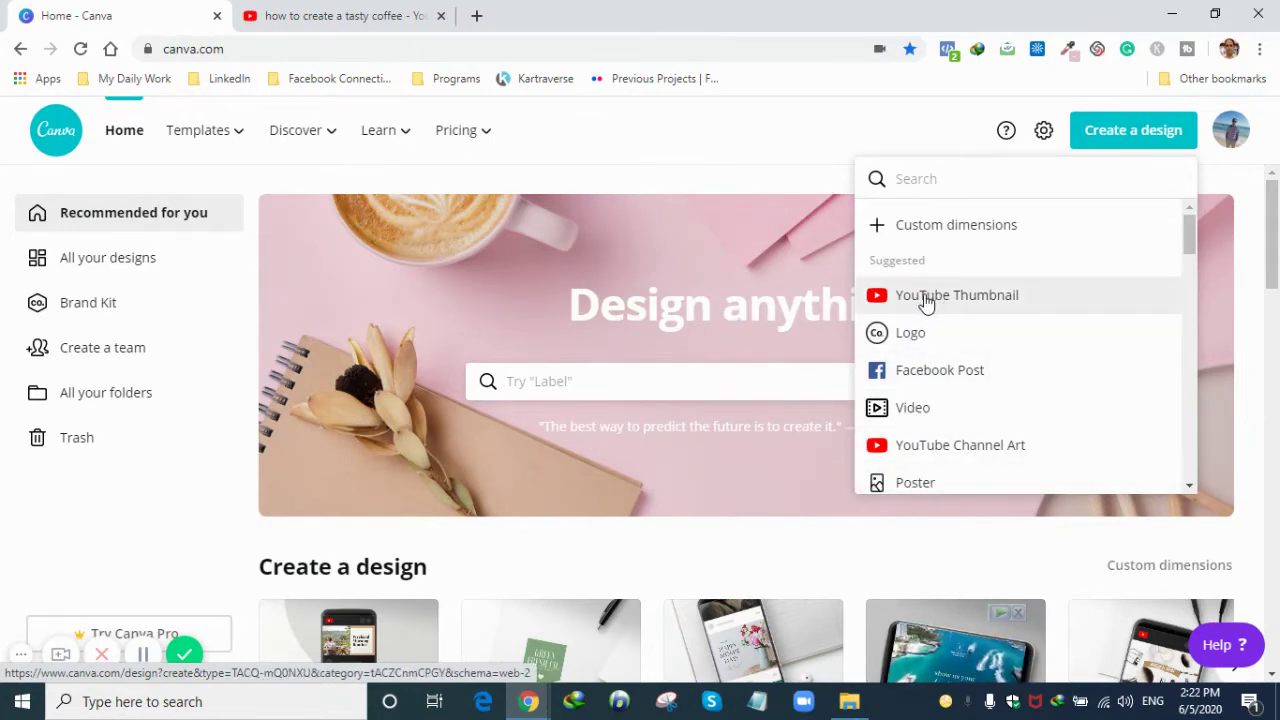
click(962, 300)
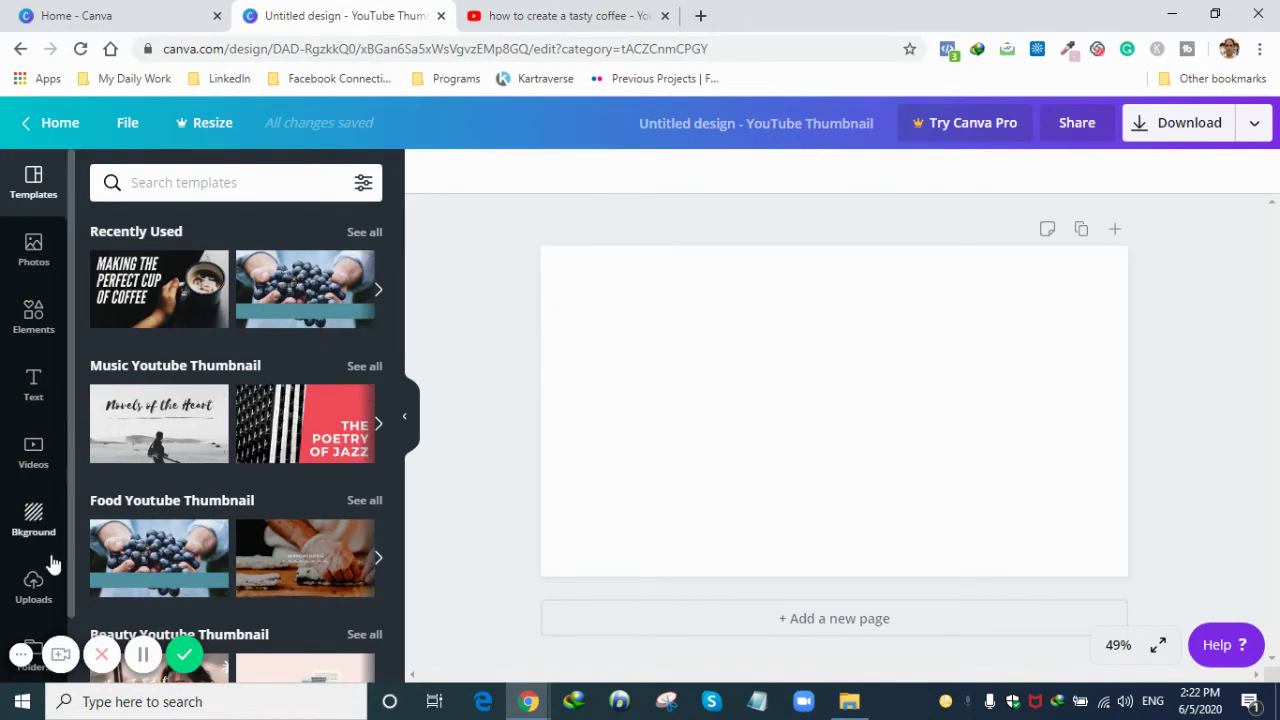
Browse the previously uploaded images for material usable in the thumbnail
scroll(45, 575, down, 2)
click(33, 518)
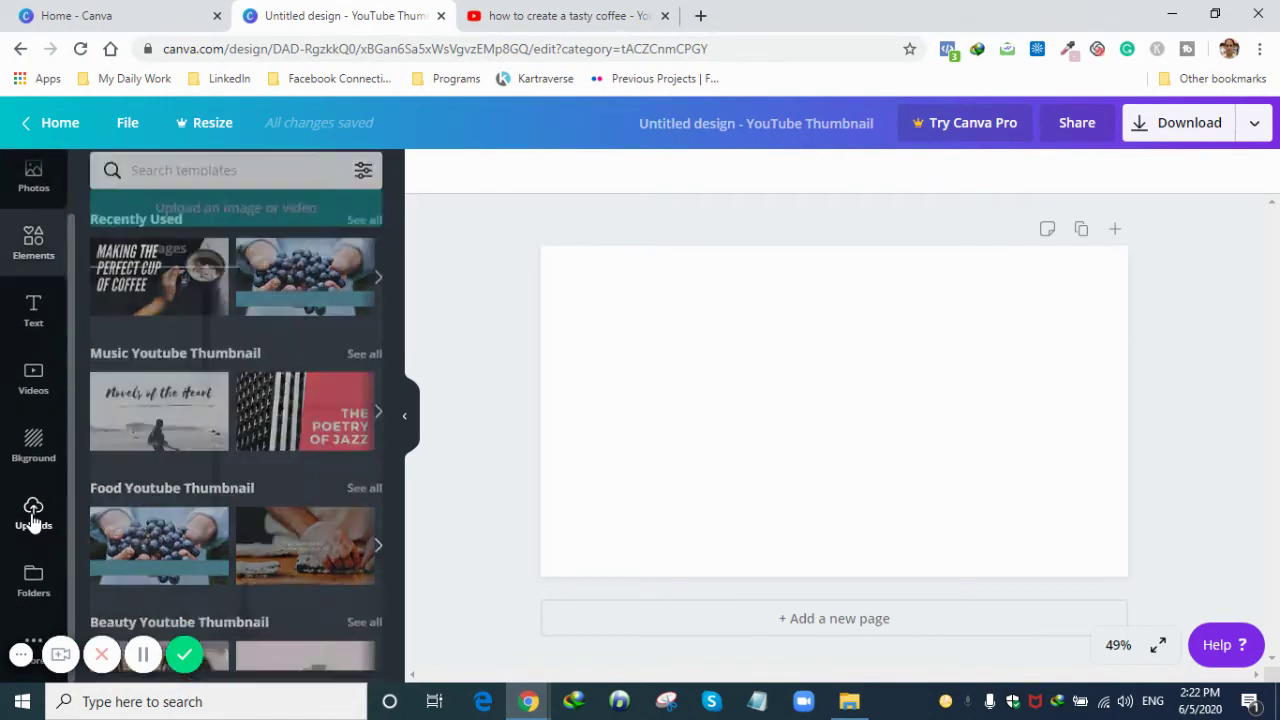
scroll(203, 447, down, 3)
scroll(205, 455, down, 10)
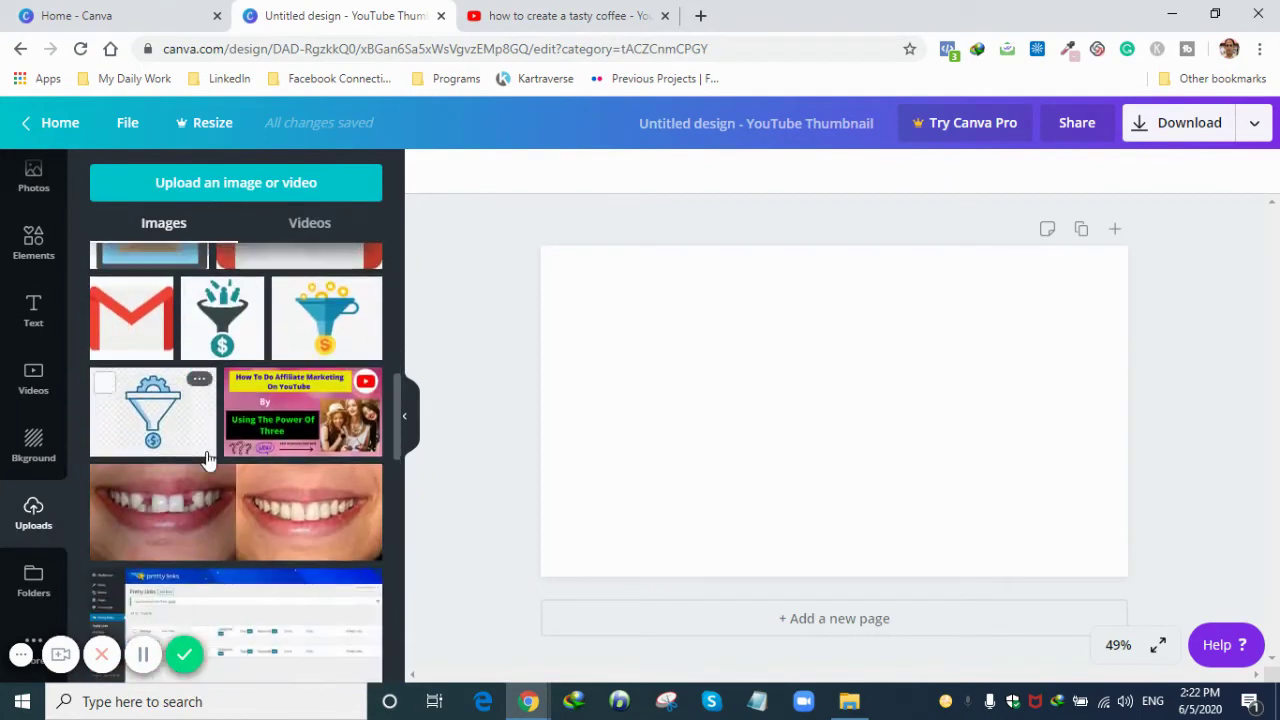
scroll(207, 465, up, 5)
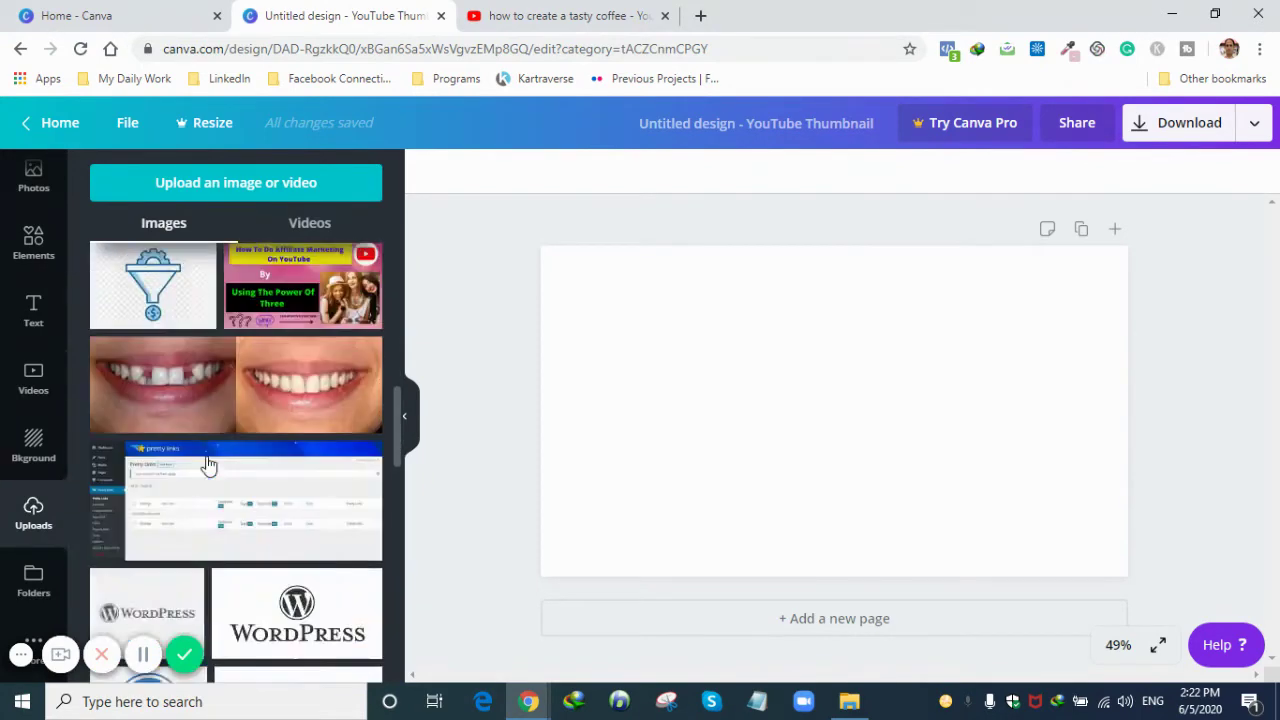
scroll(207, 465, up, 2)
scroll(207, 465, up, 2)
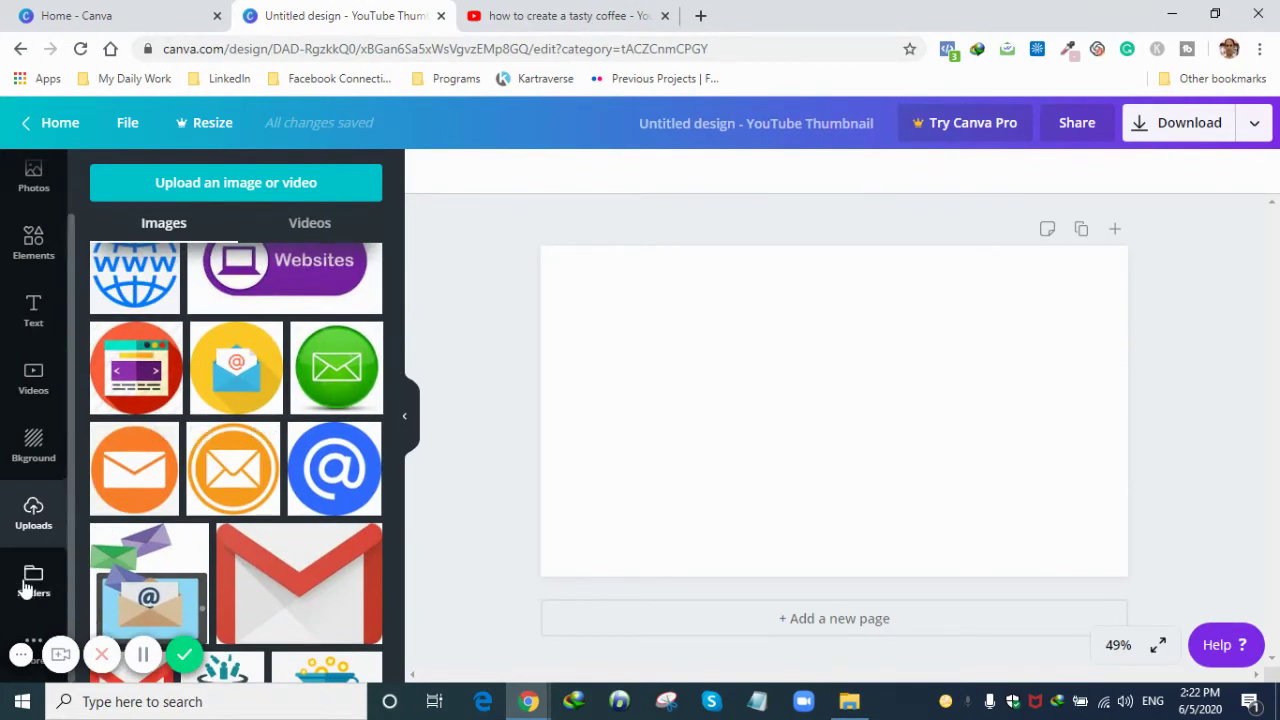
Try the dark teal gradient as the page background, delete it and undo the background changes
click(27, 452)
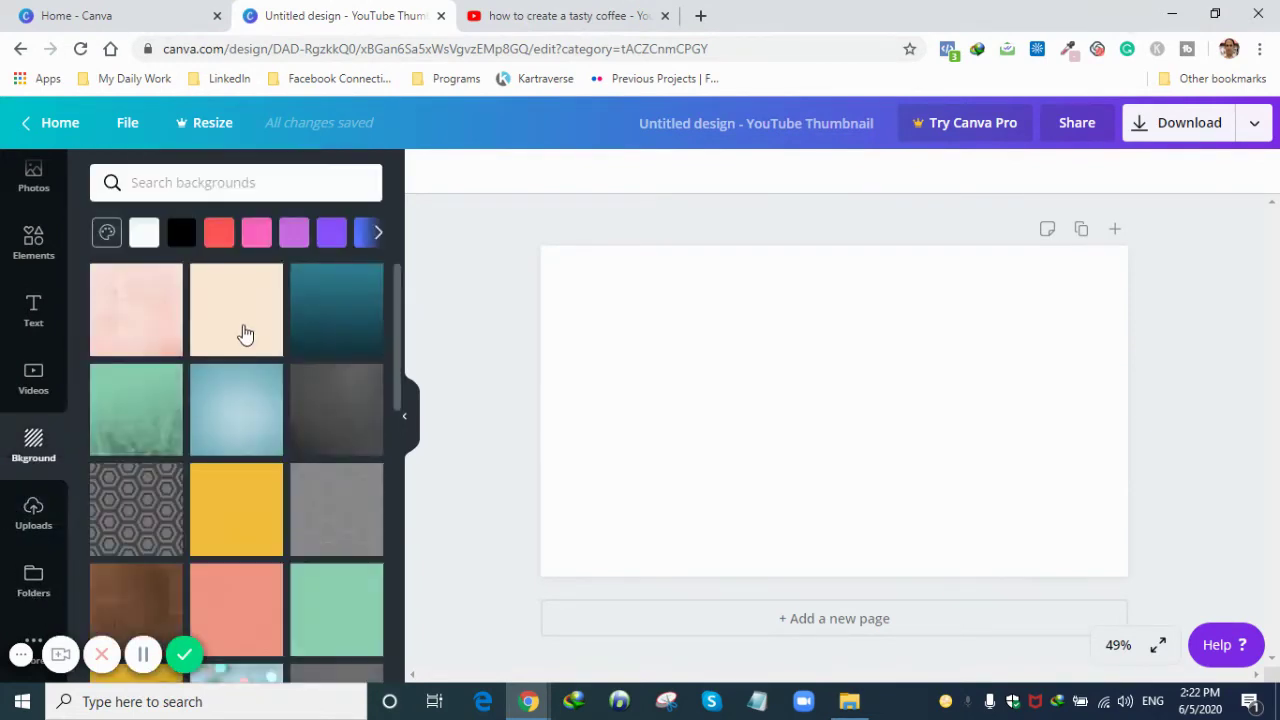
click(130, 512)
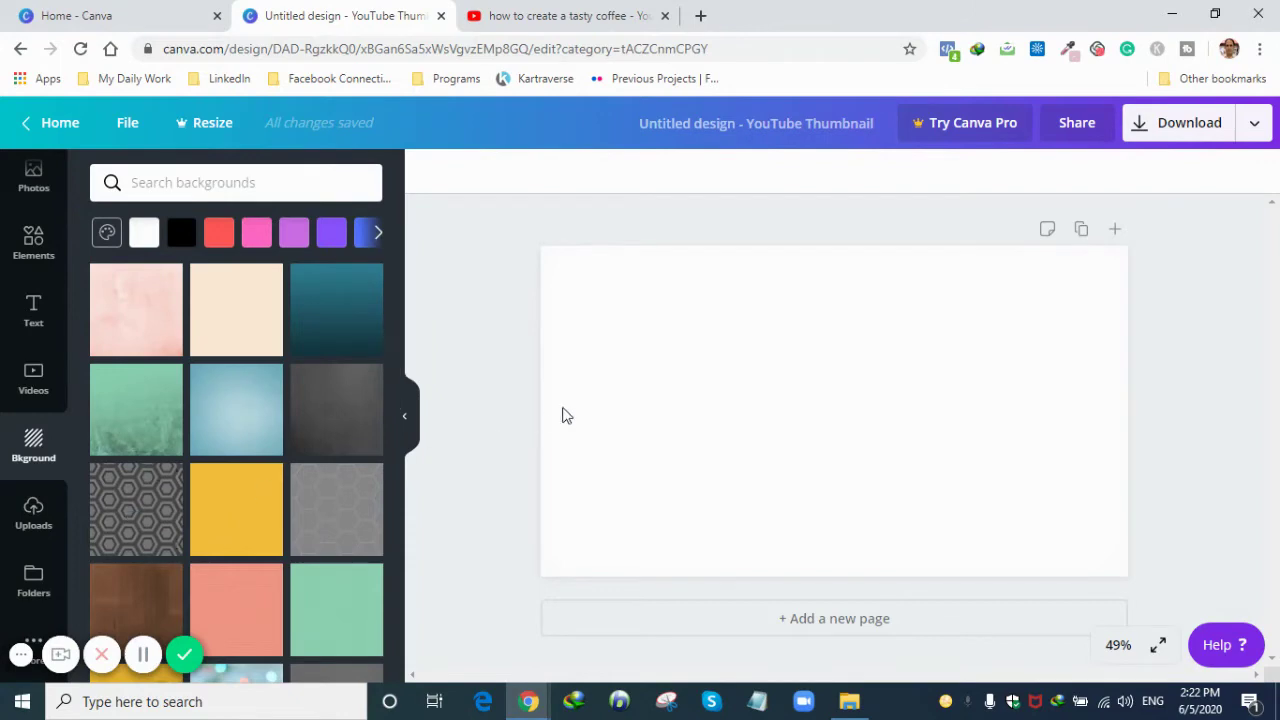
click(343, 355)
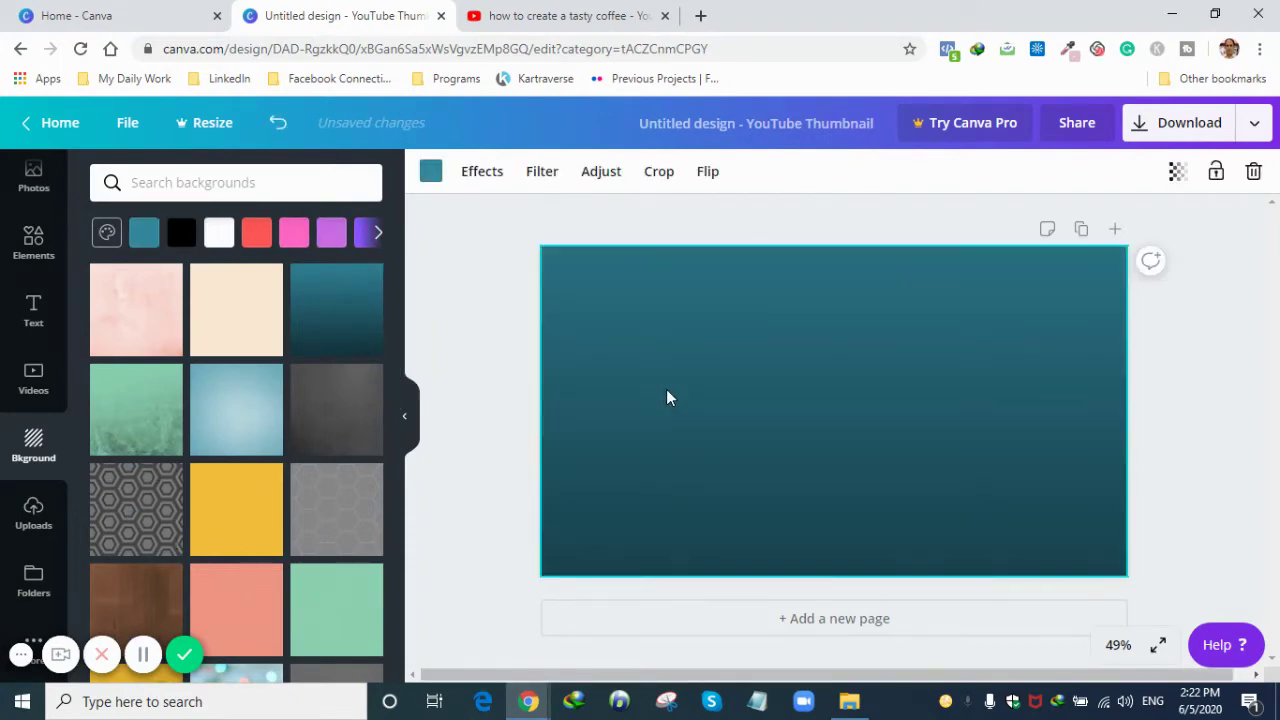
key(Delete)
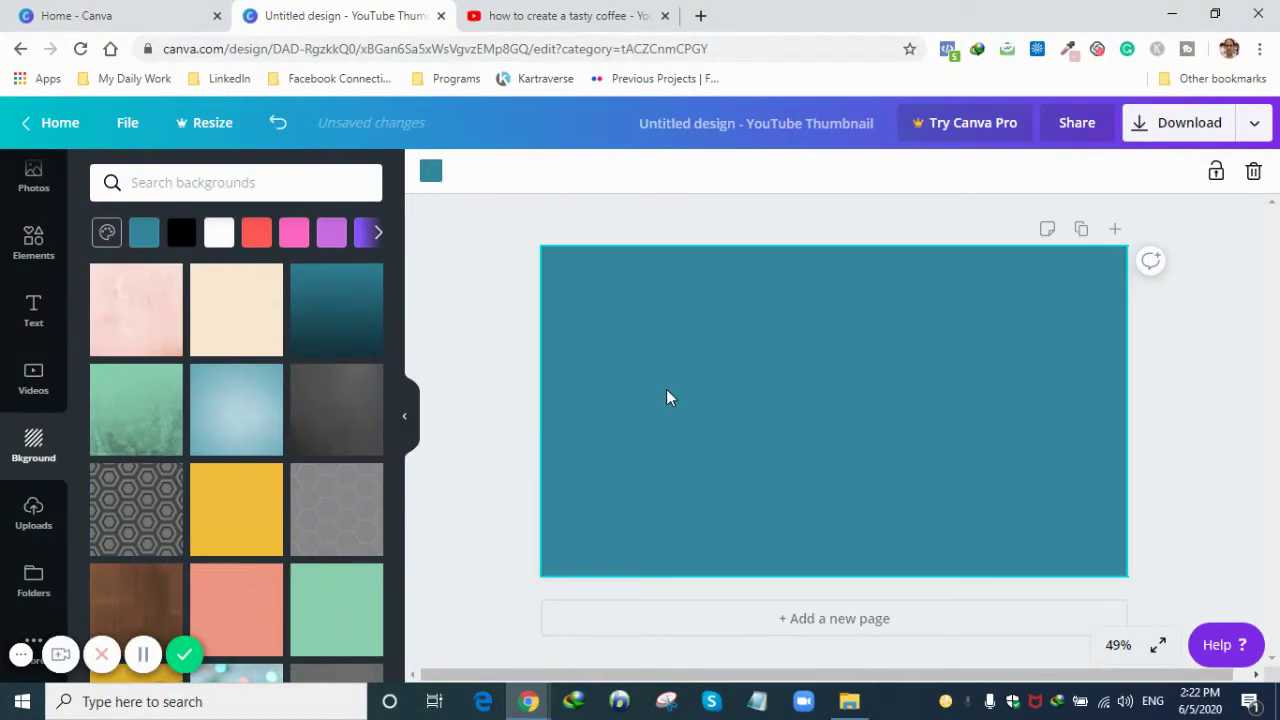
key(ctrl+z)
key(ctrl+z)
key(ctrl+z)
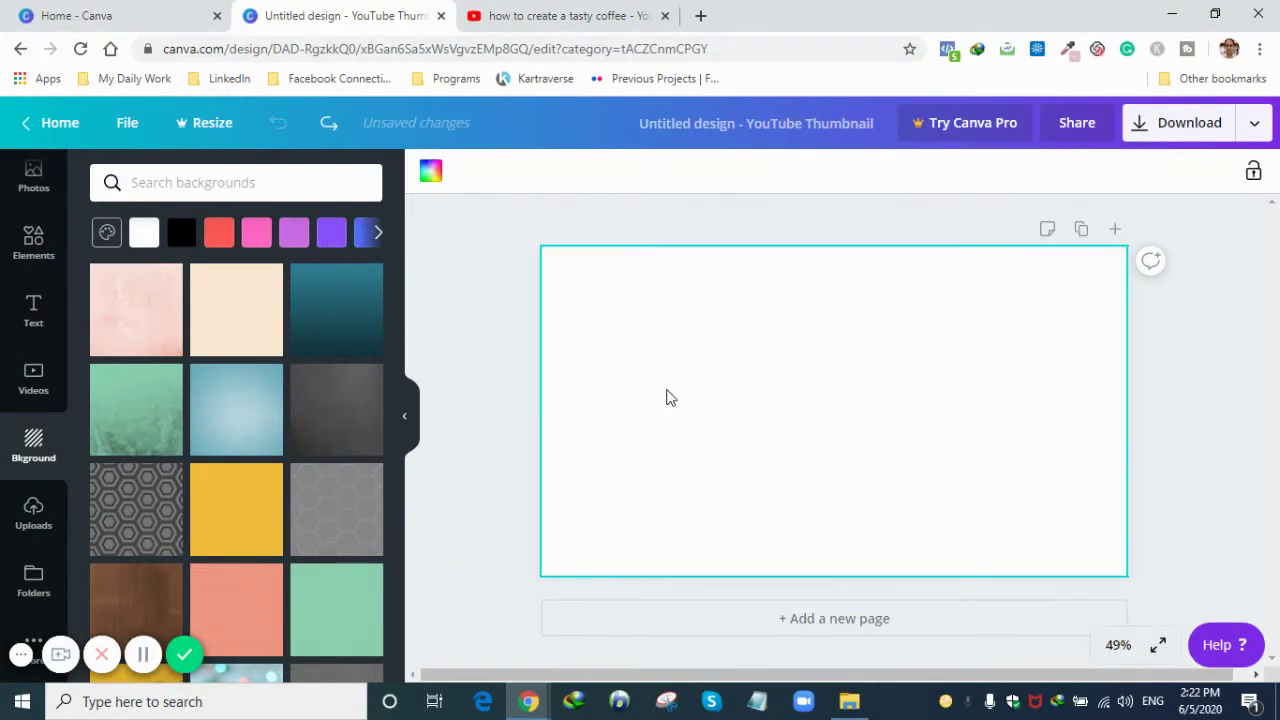
Apply the recently used "Making the Perfect Cup of Coffee" template to the blank page
click(31, 178)
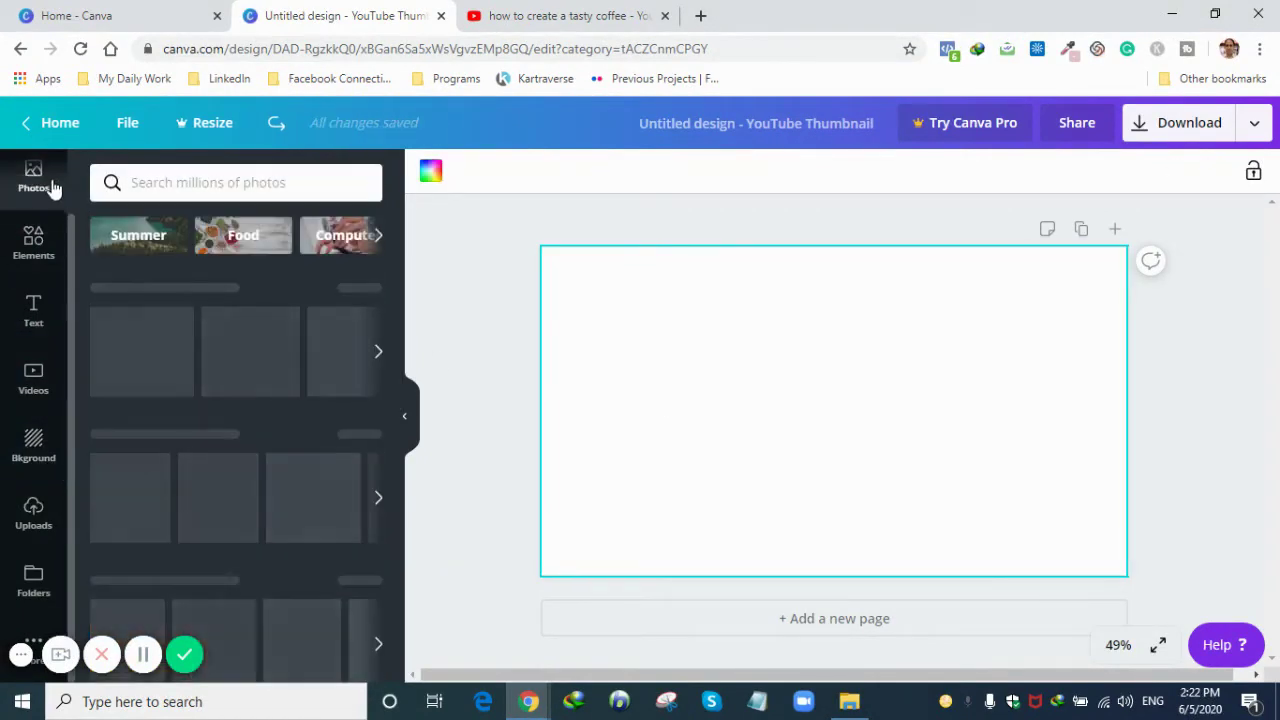
click(36, 192)
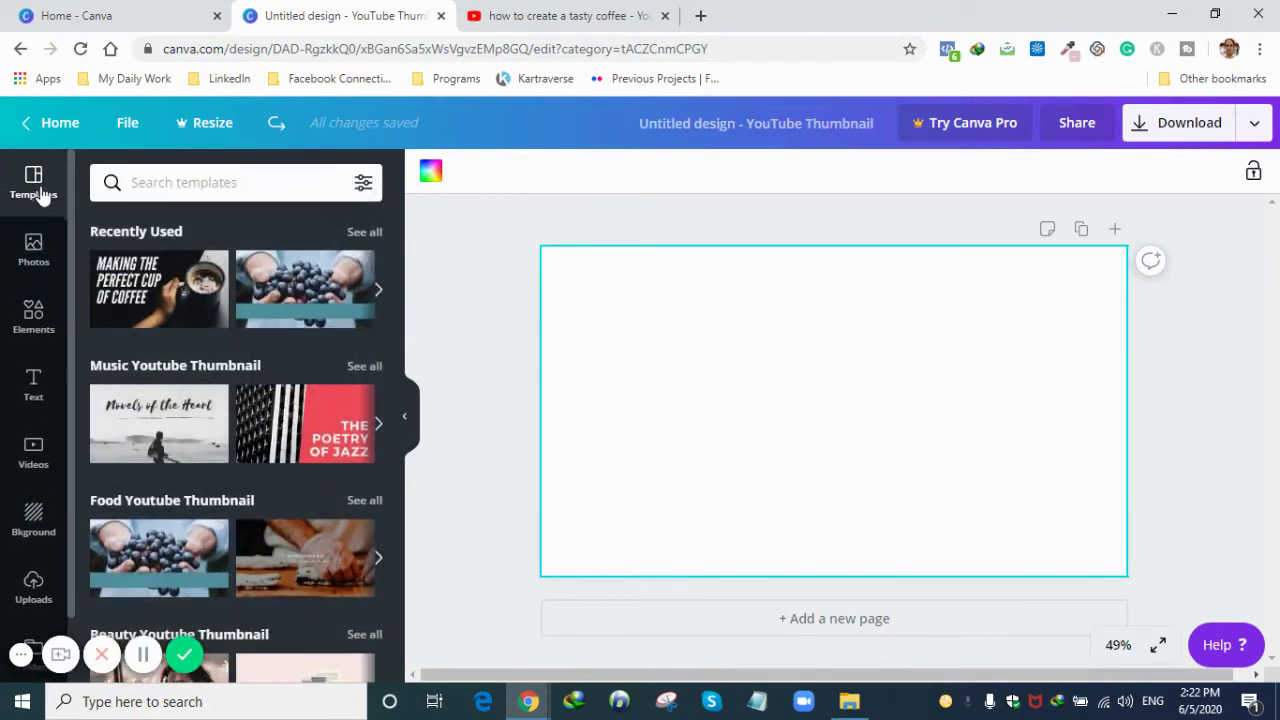
scroll(235, 477, down, 1)
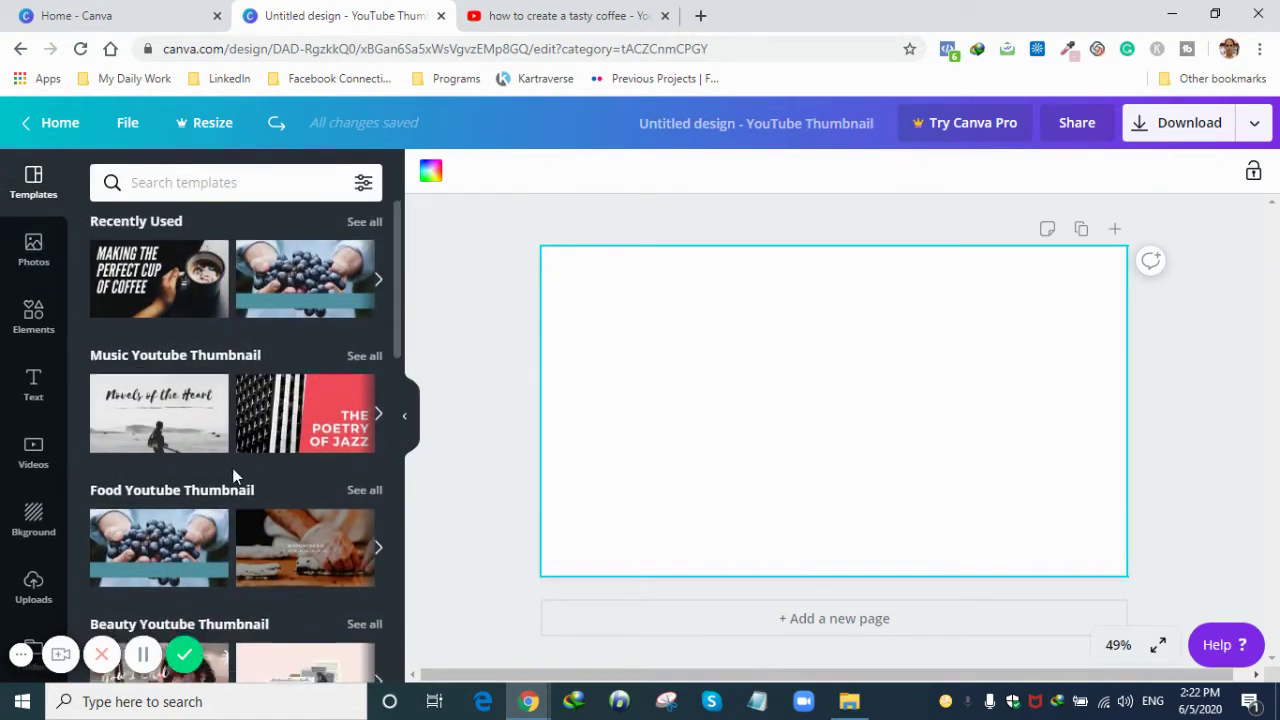
scroll(233, 477, down, 3)
scroll(233, 477, down, 3)
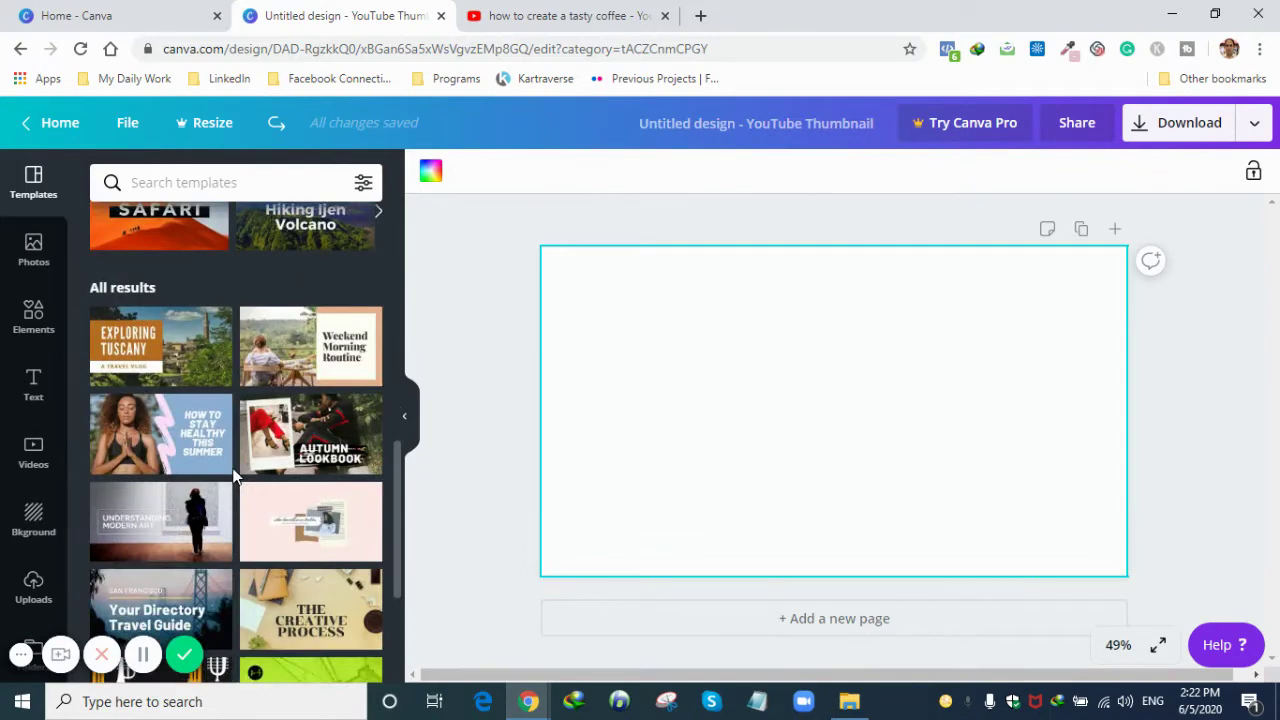
scroll(233, 477, up, 8)
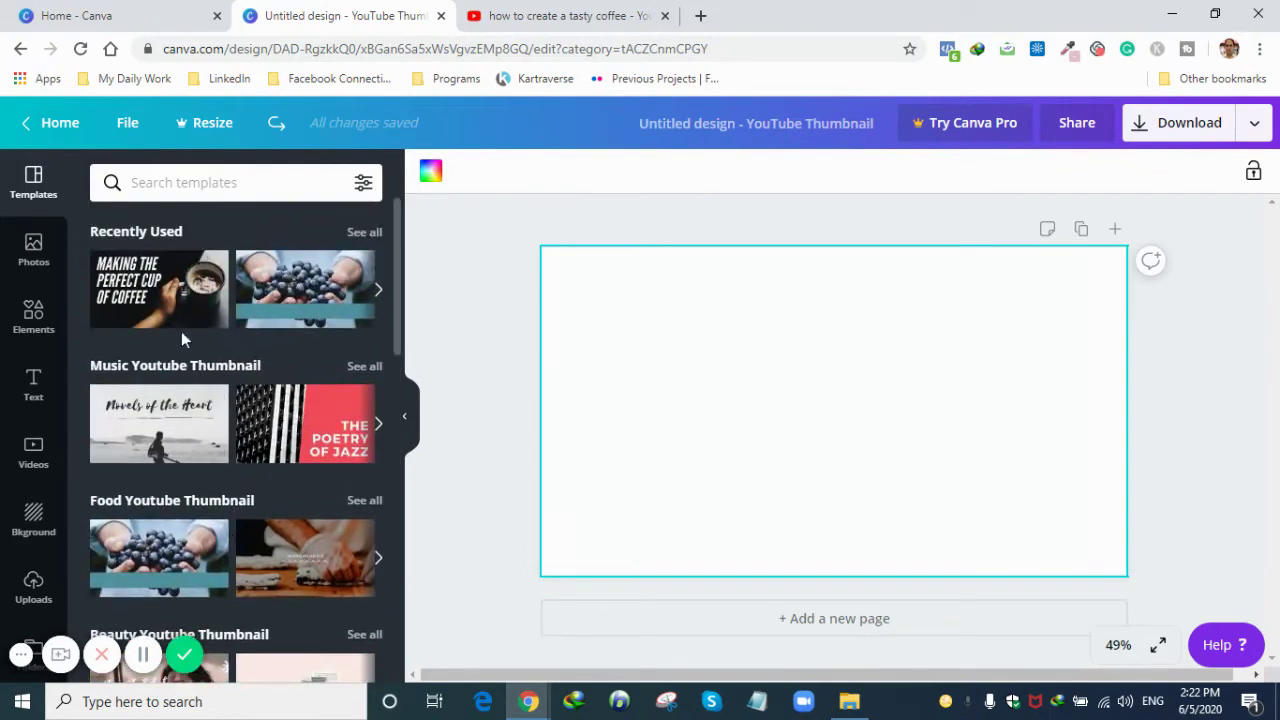
click(178, 318)
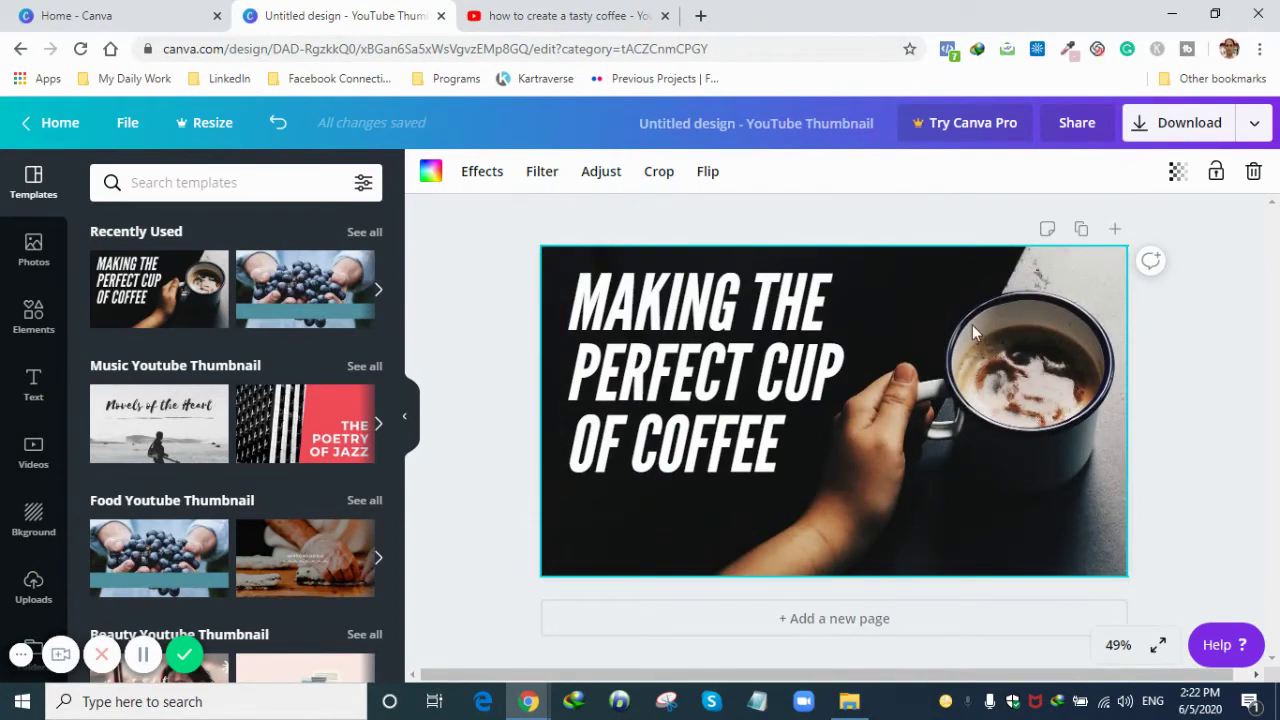
Change the colour of the "Making the Perfect Cup of Coffee" heading to the default yellow
click(712, 330)
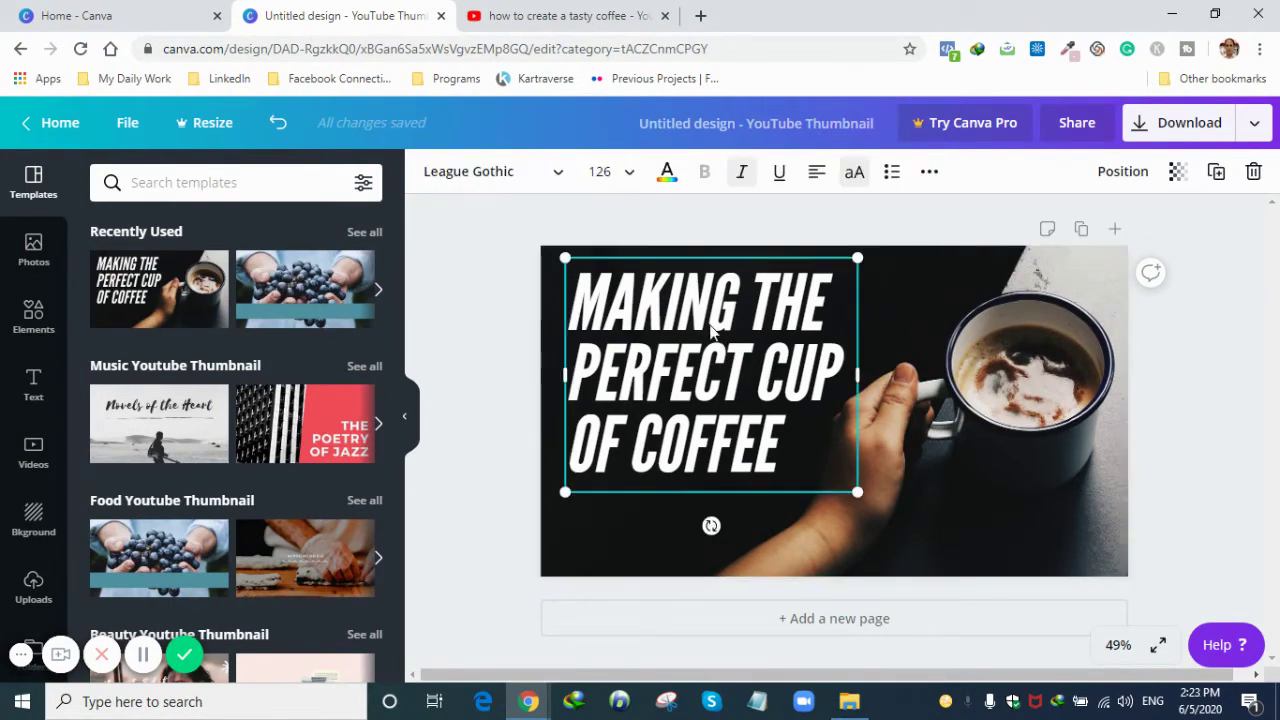
click(667, 172)
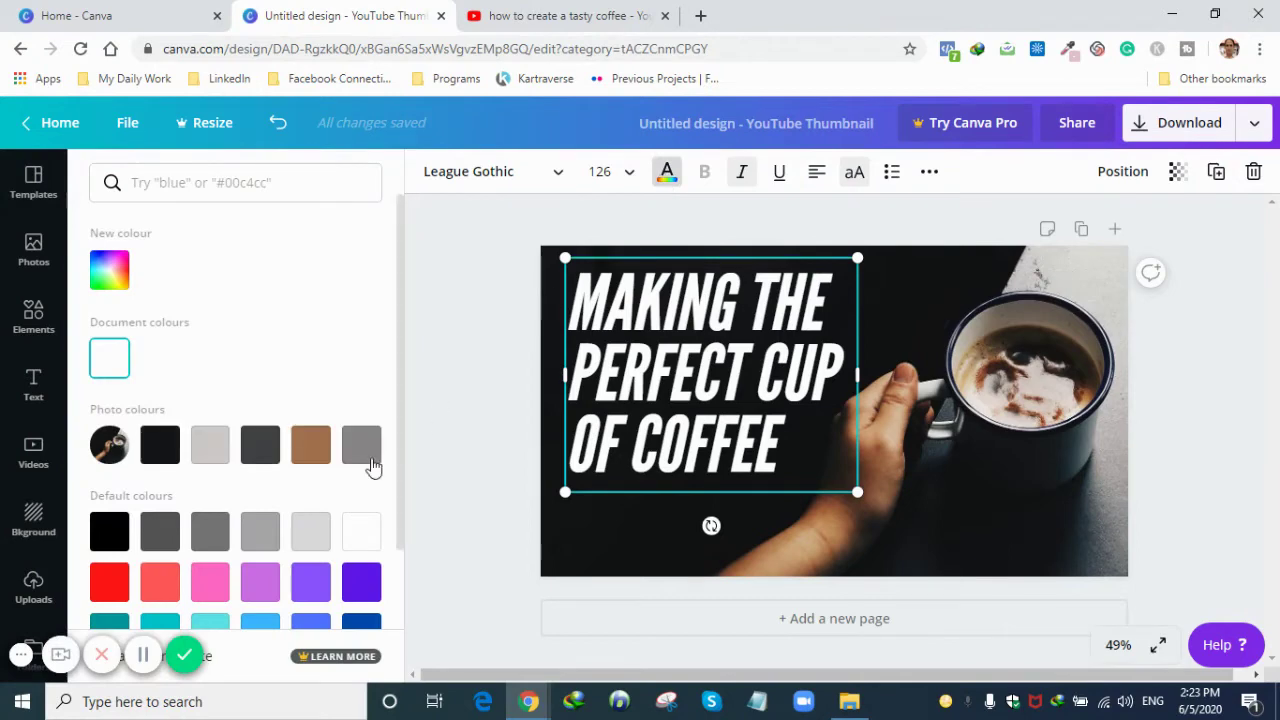
scroll(295, 506, down, 1)
click(262, 585)
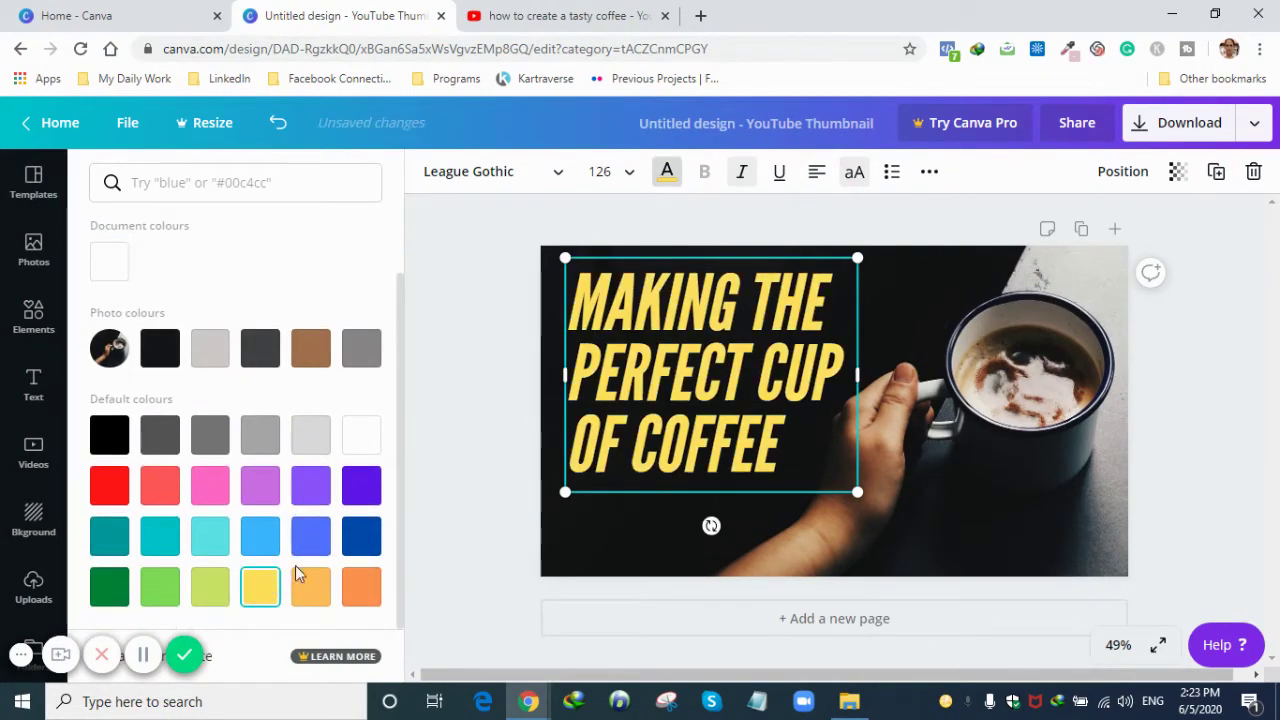
click(478, 405)
click(585, 548)
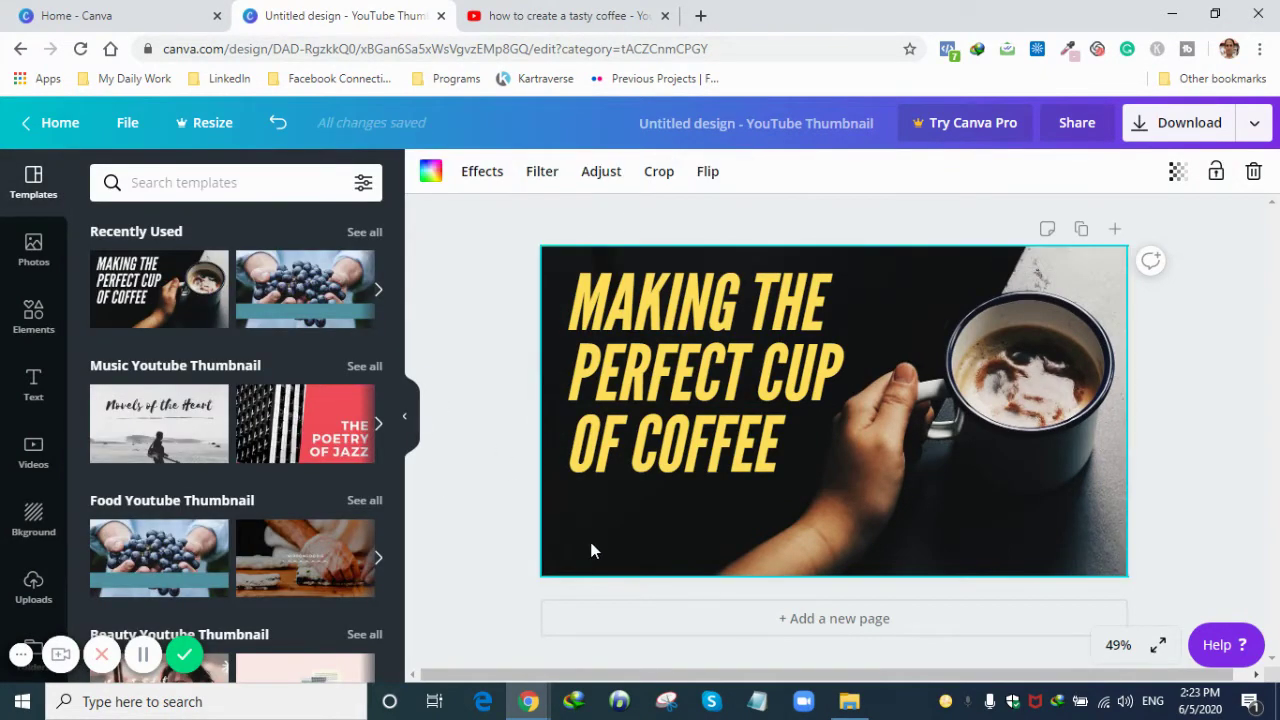
Add the recently used heart-eyes emoji and place it in the thumbnail's lower-right corner, below the coffee cup
click(33, 316)
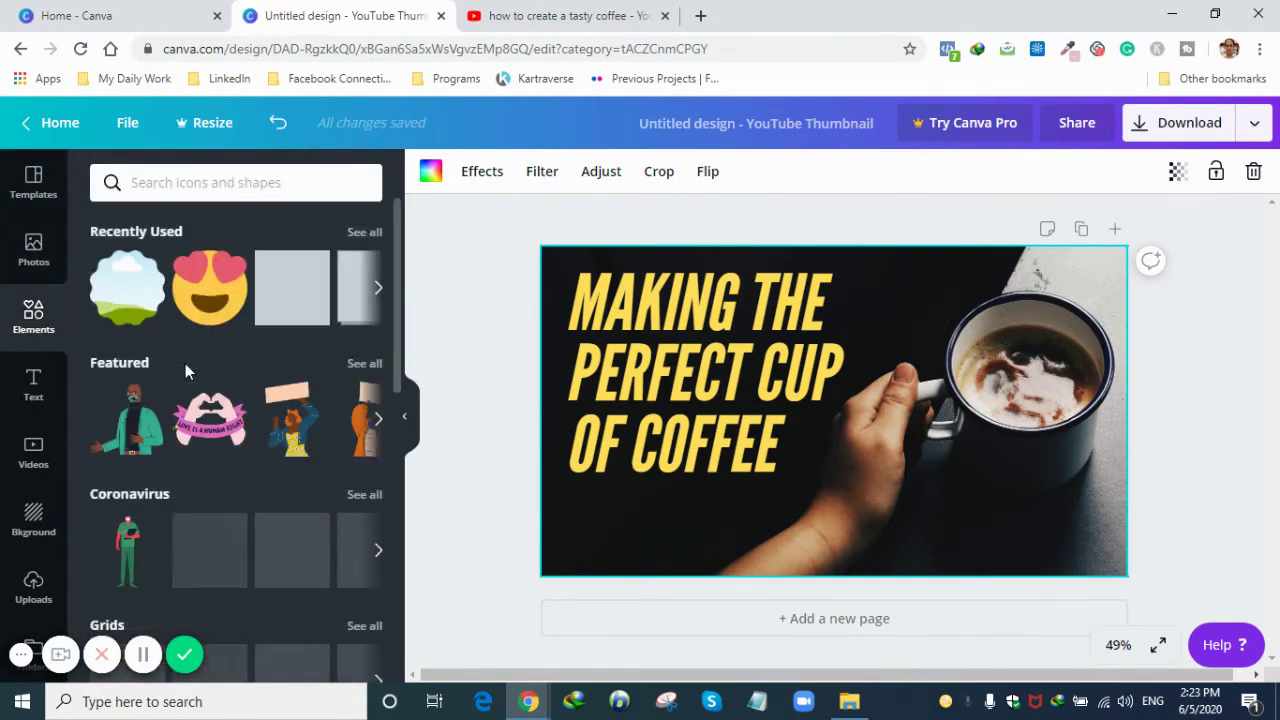
click(209, 288)
drag(898, 345, 1103, 528)
Recolour the emoji's yellow-orange face to white and deselect it
click(492, 174)
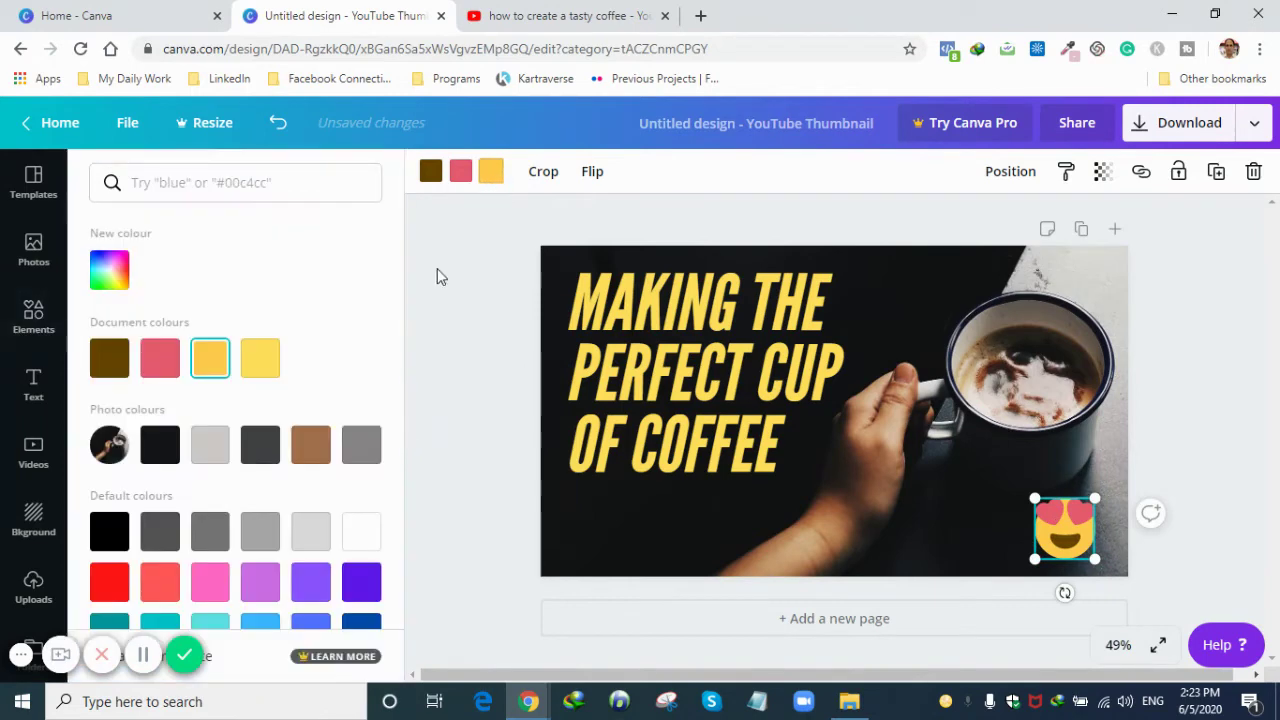
click(361, 532)
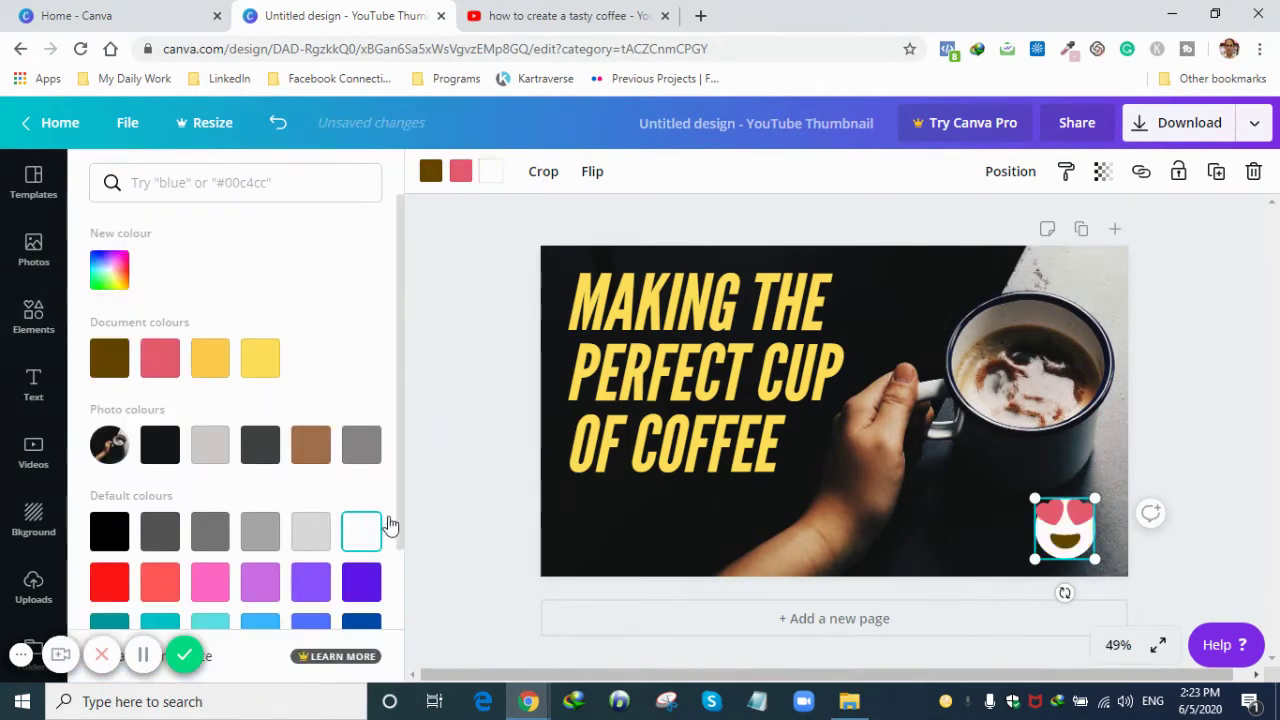
click(473, 461)
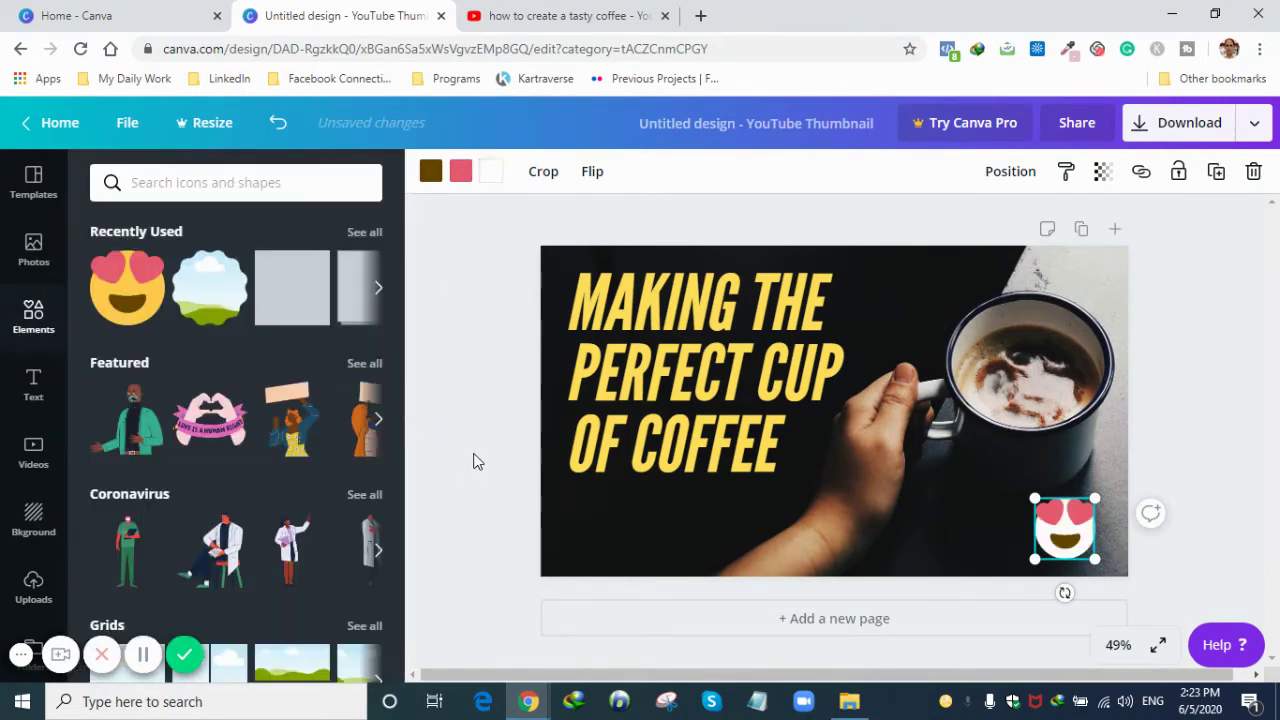
click(1195, 452)
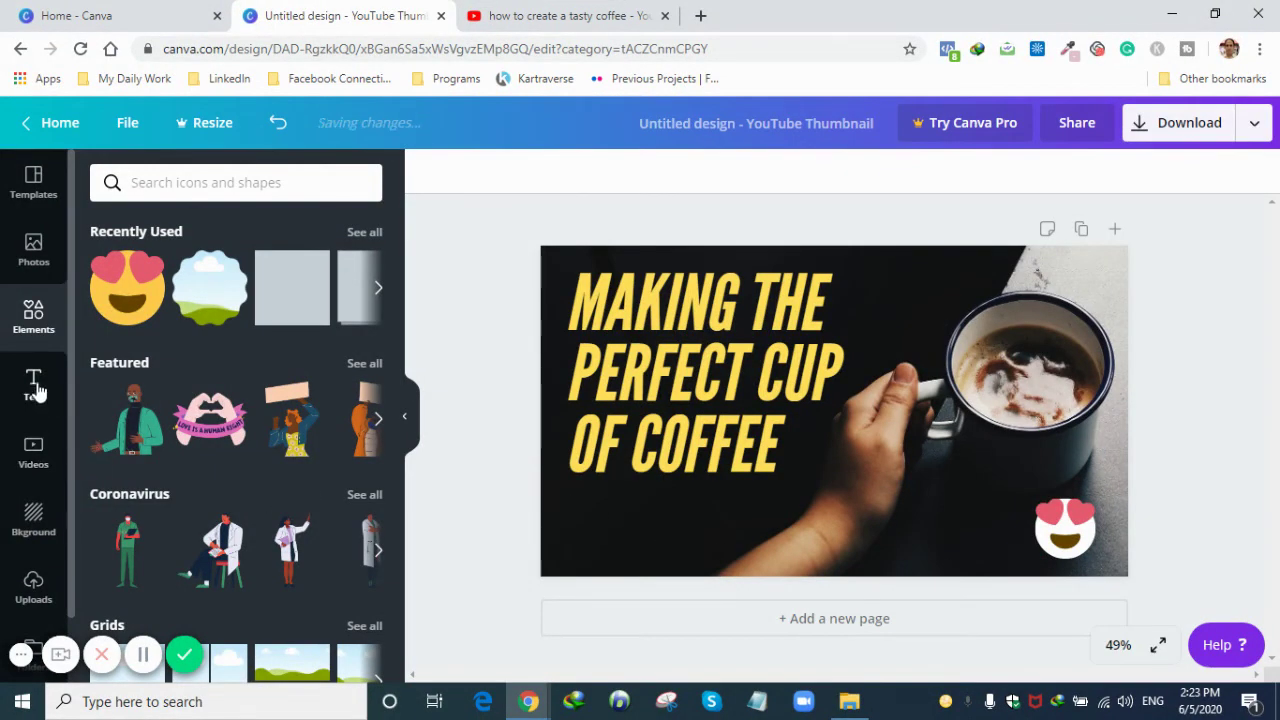
Add the recently used scalloped round frame to the thumbnail and fill it with white
click(209, 287)
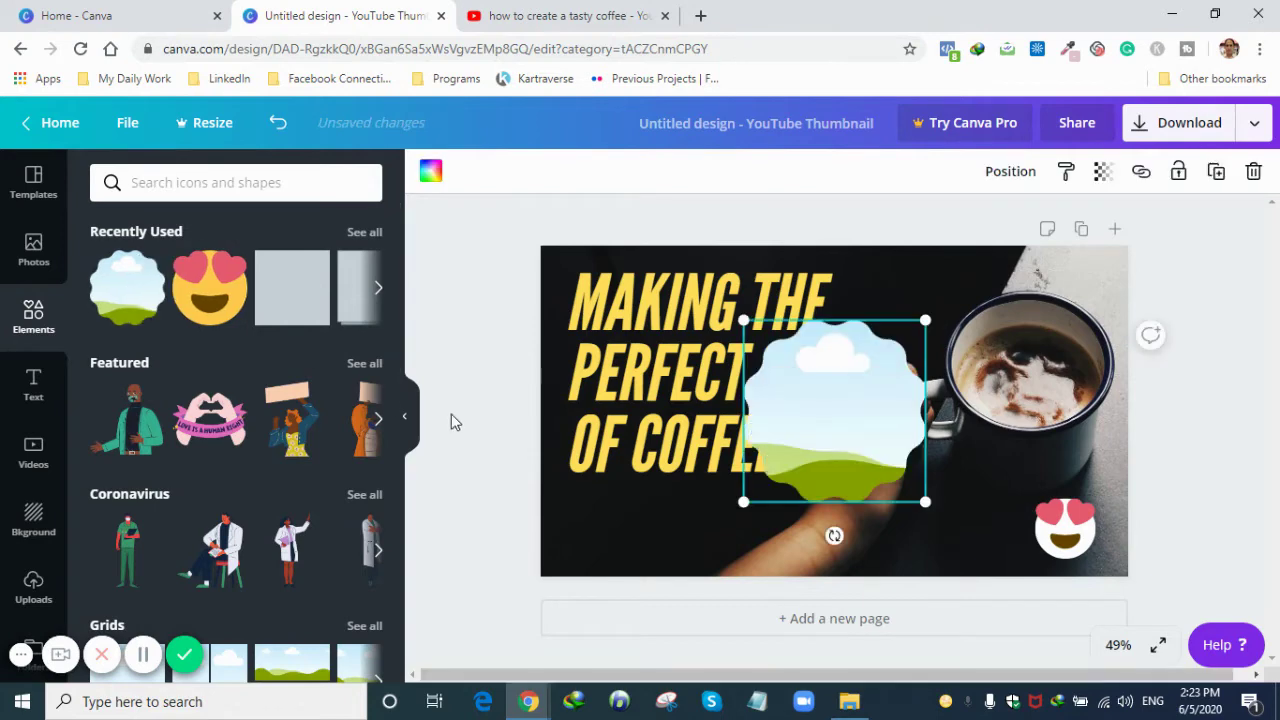
click(431, 172)
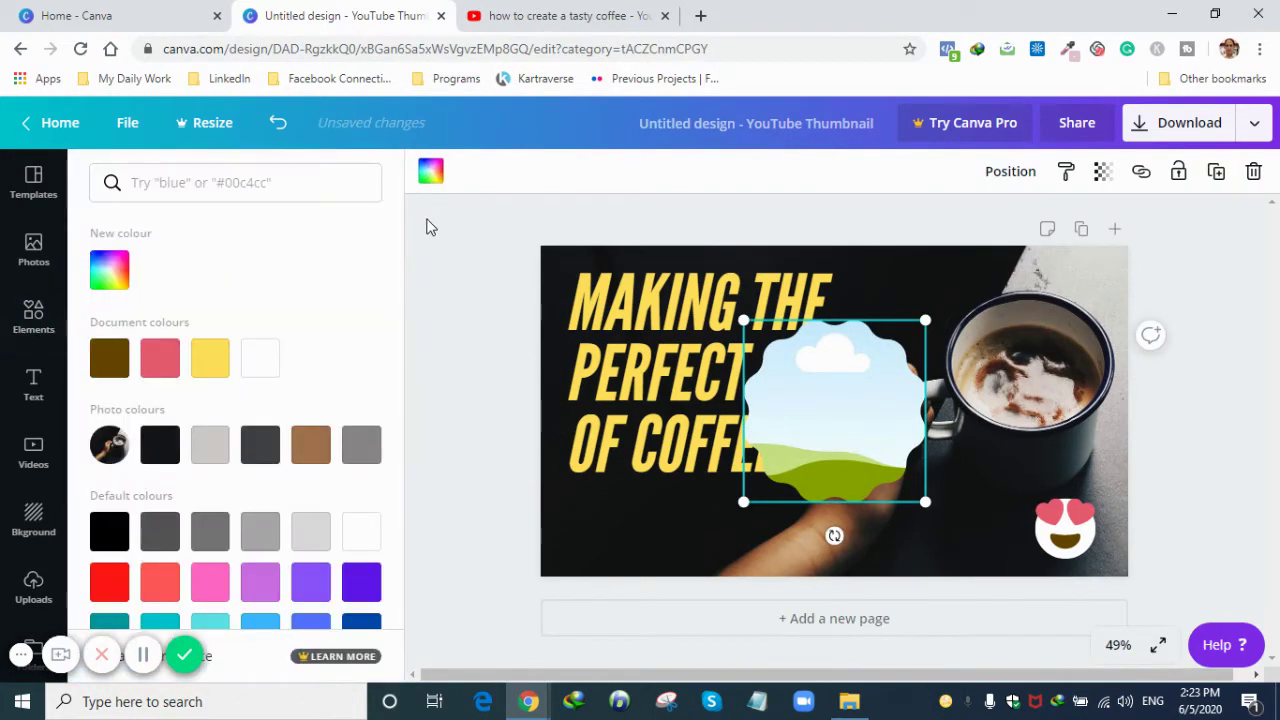
click(260, 358)
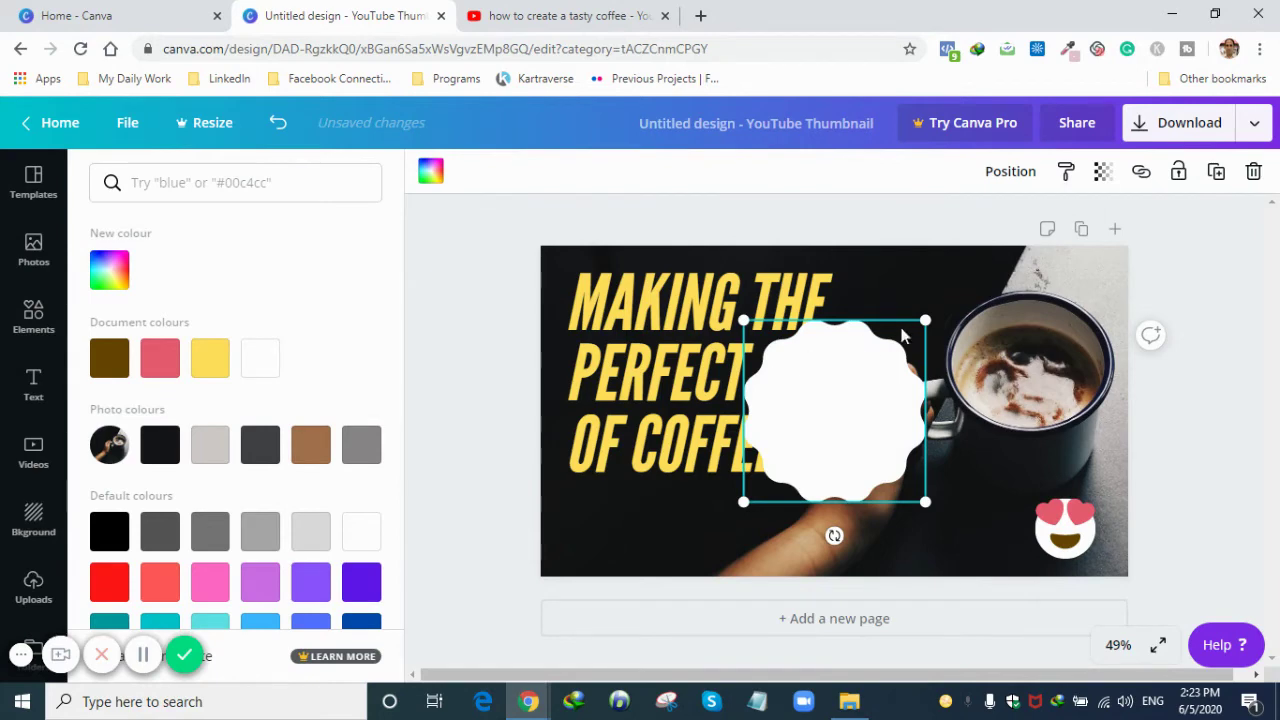
Shrink the white scalloped badge to roughly half its width and place it just below the words "OF COFFEE"
drag(925, 320, 861, 384)
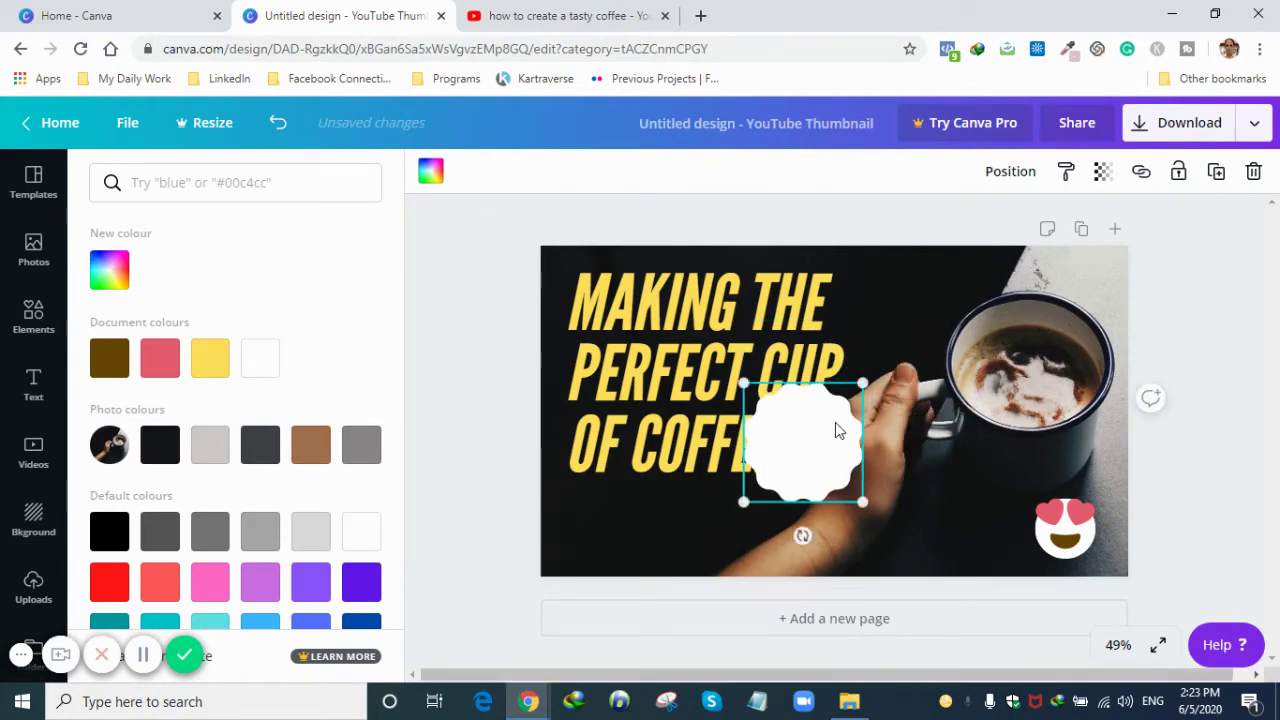
drag(837, 429, 699, 502)
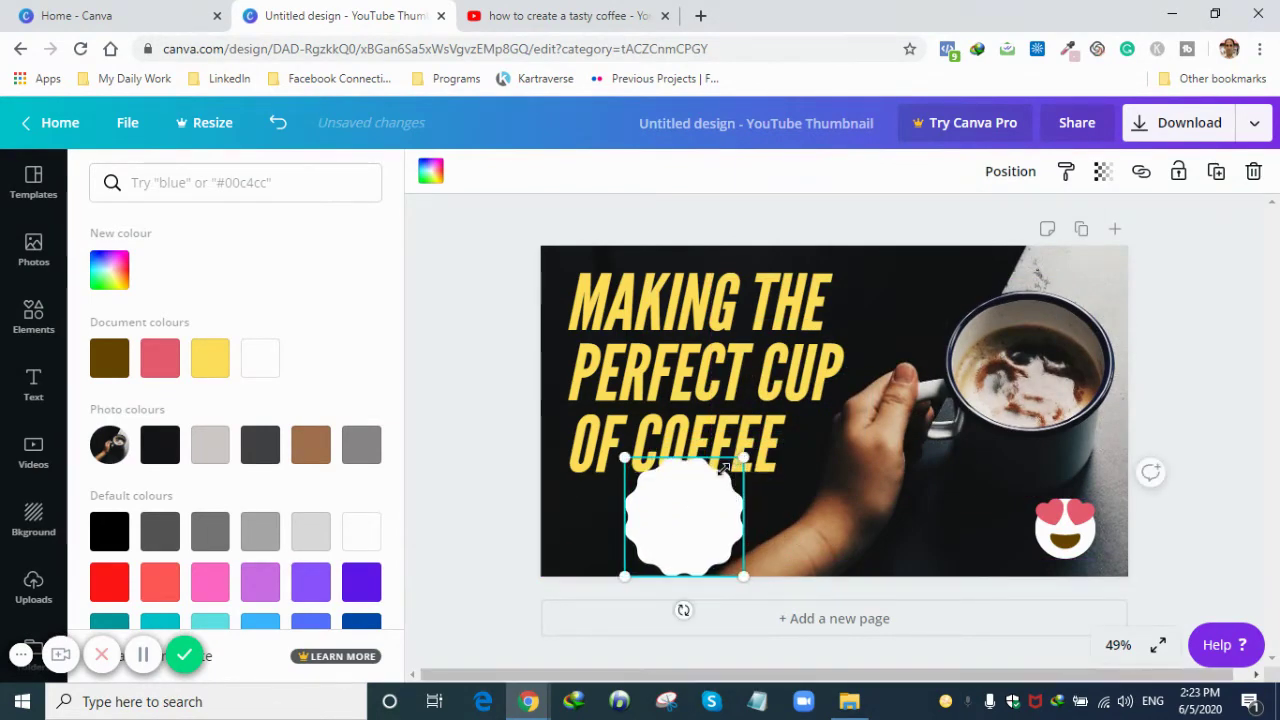
drag(743, 457, 703, 483)
drag(672, 528, 634, 505)
drag(670, 511, 663, 511)
Add a subheading reading "Real Tast" and place it over the middle of the scalloped badge
click(33, 395)
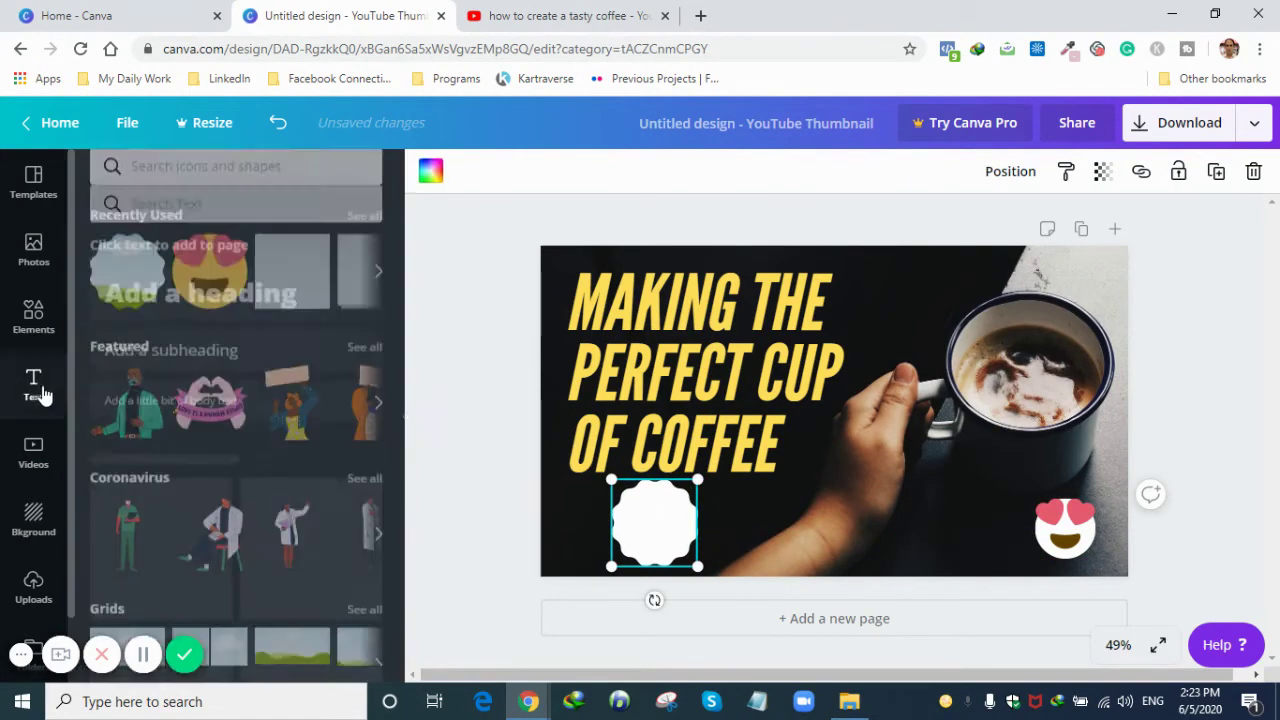
click(221, 349)
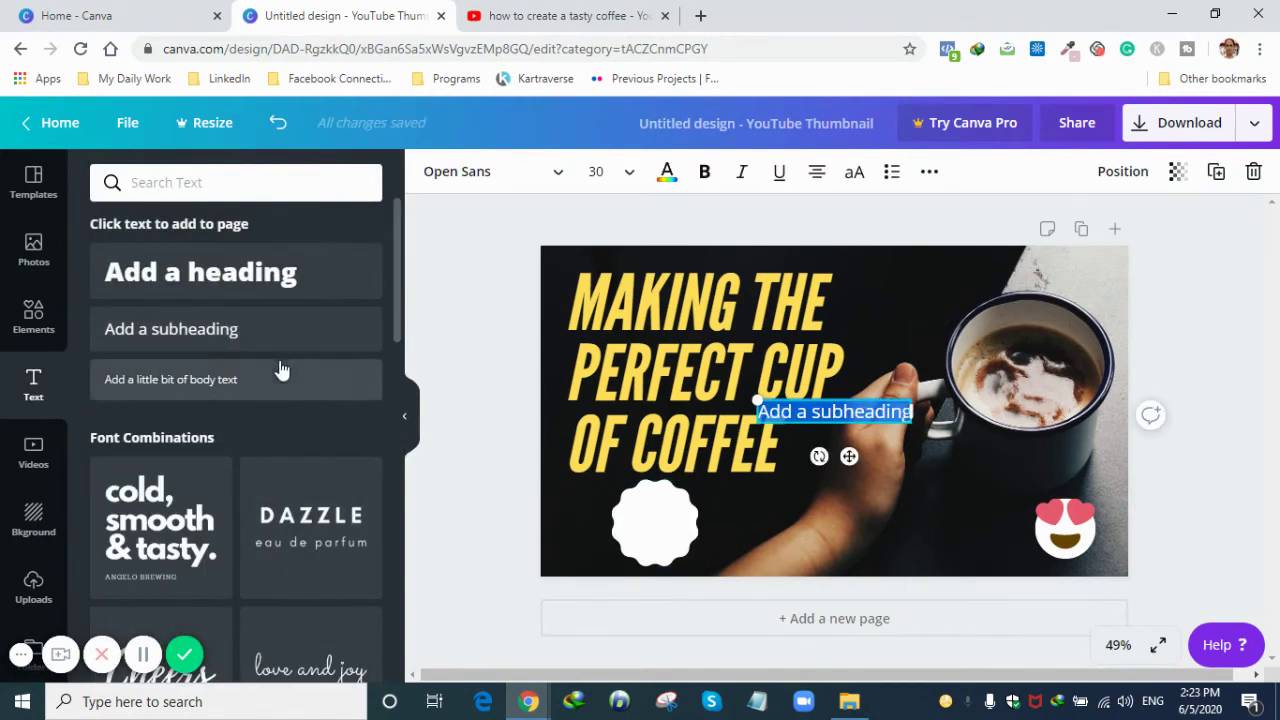
text(Real)
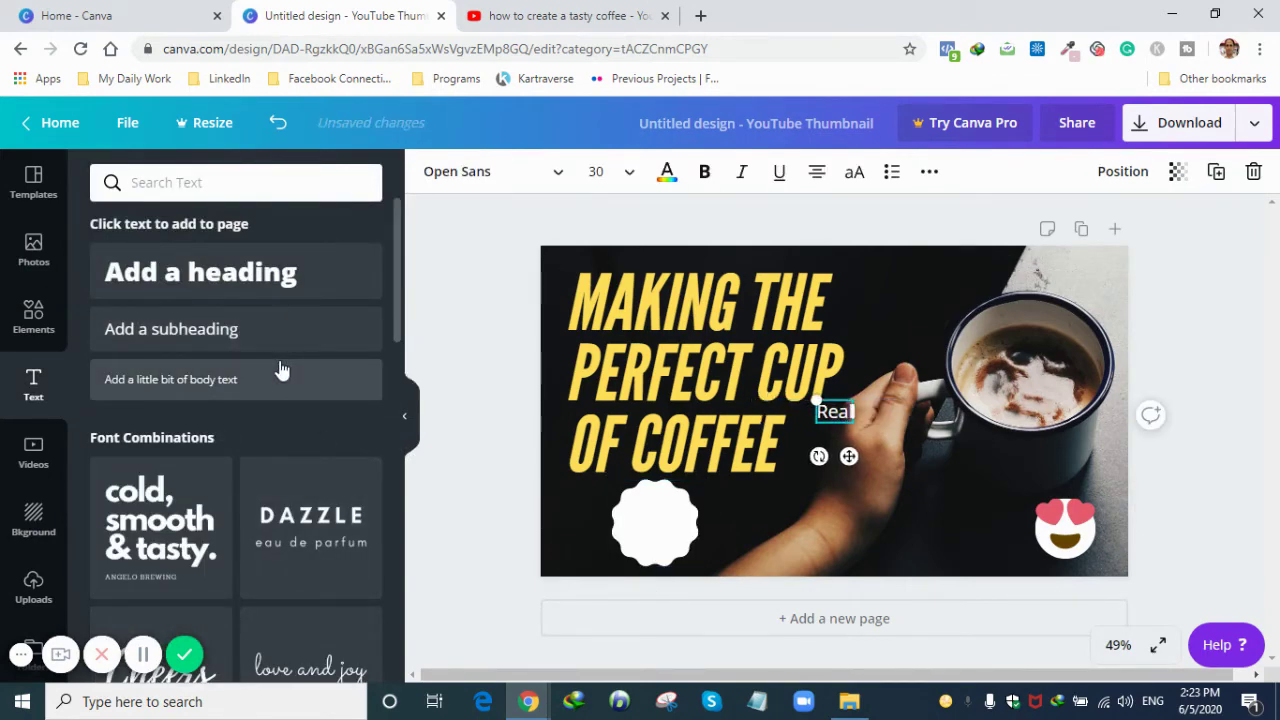
text( Tast)
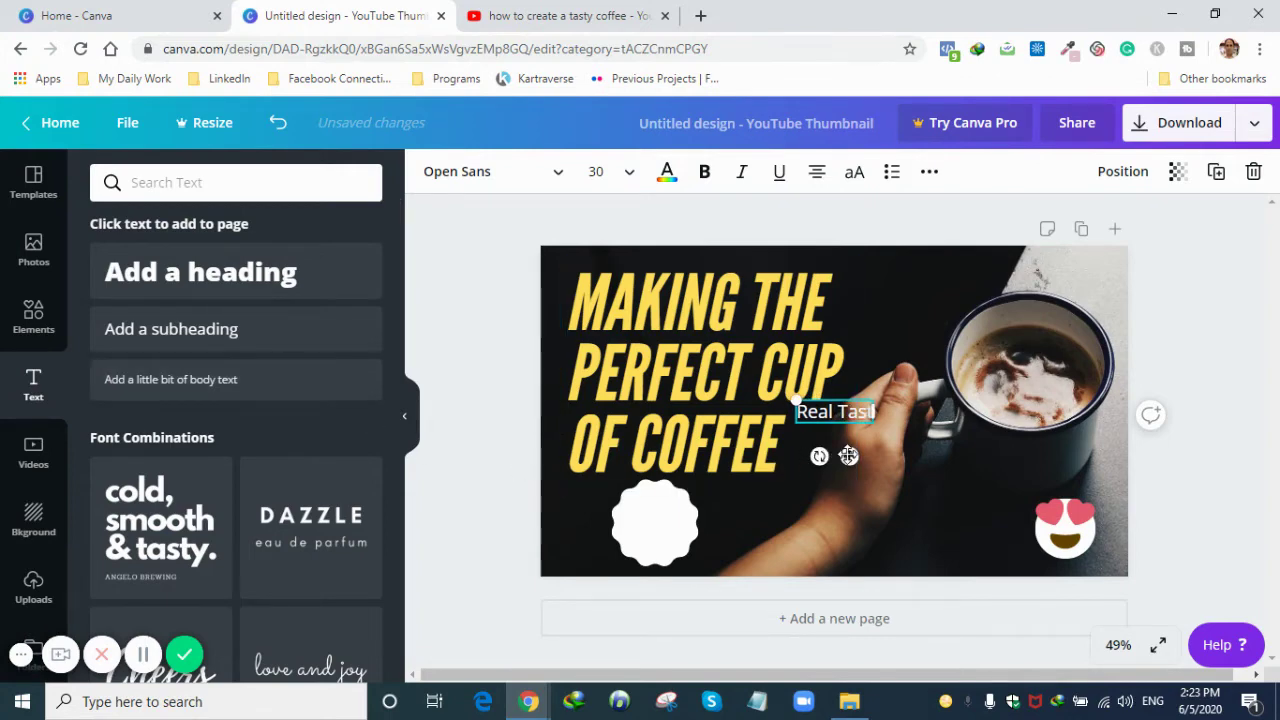
drag(849, 456, 674, 563)
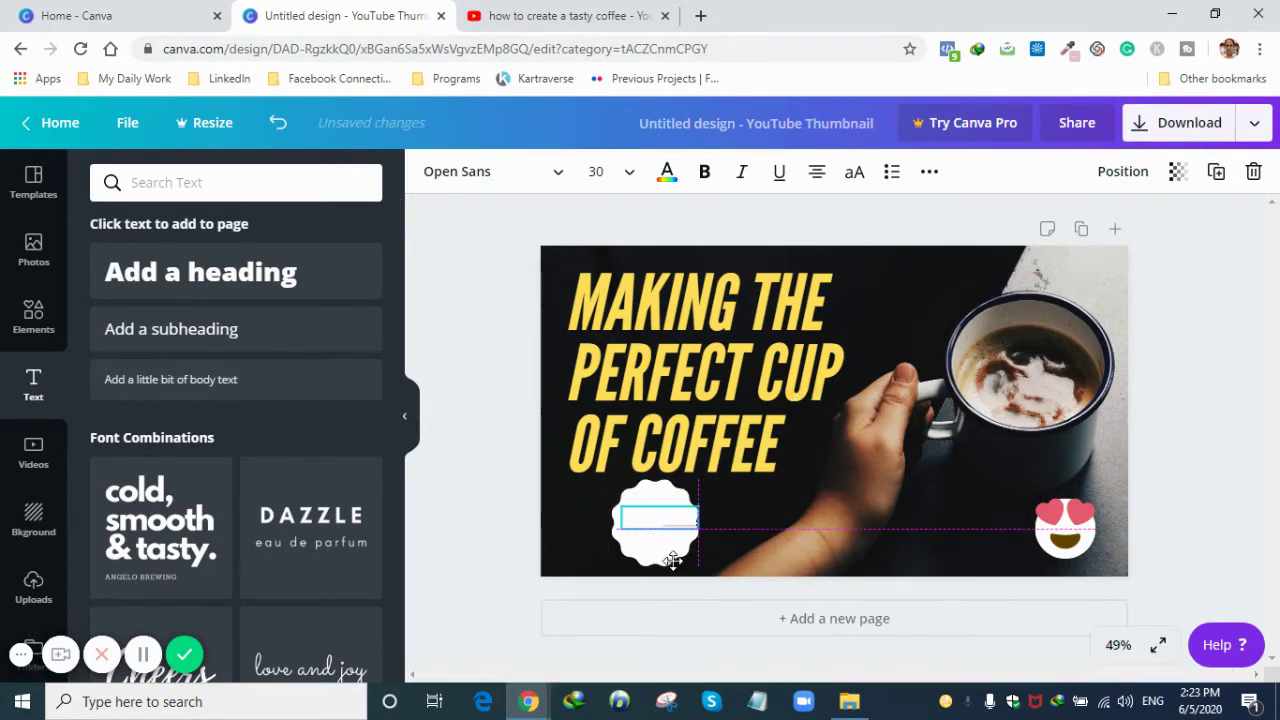
Fill the scalloped badge with a custom bright green
click(661, 498)
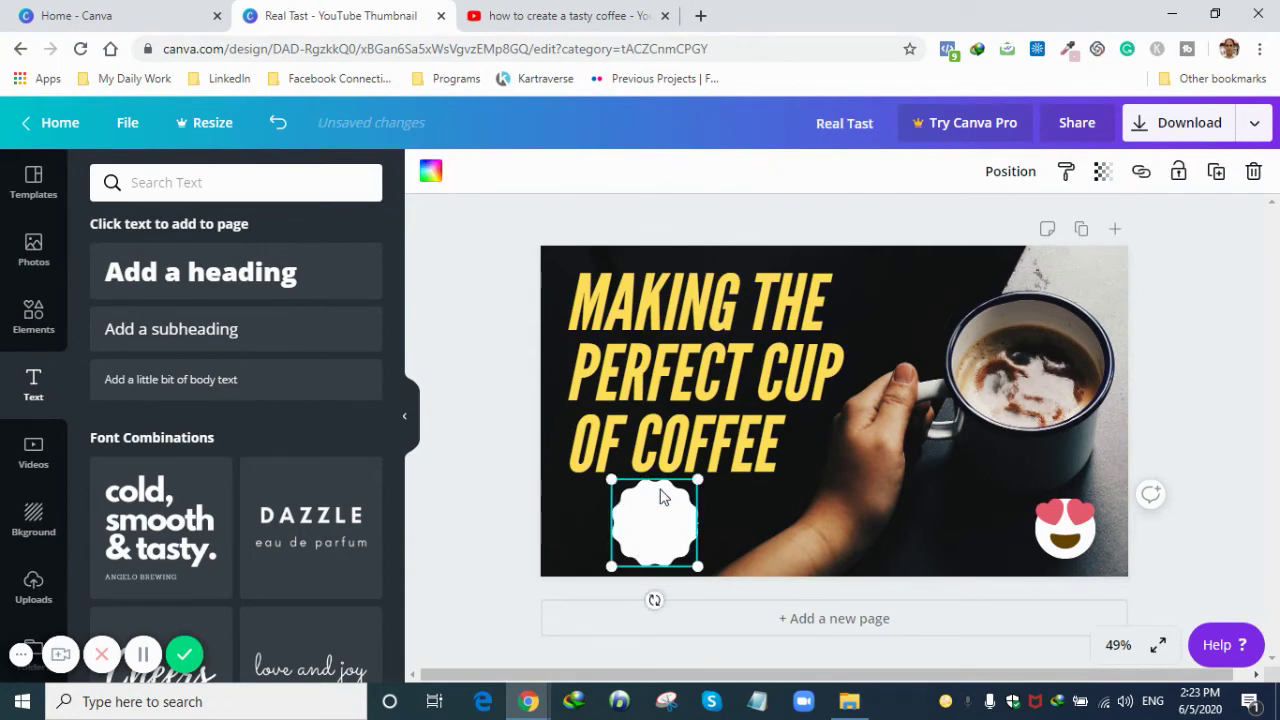
click(430, 171)
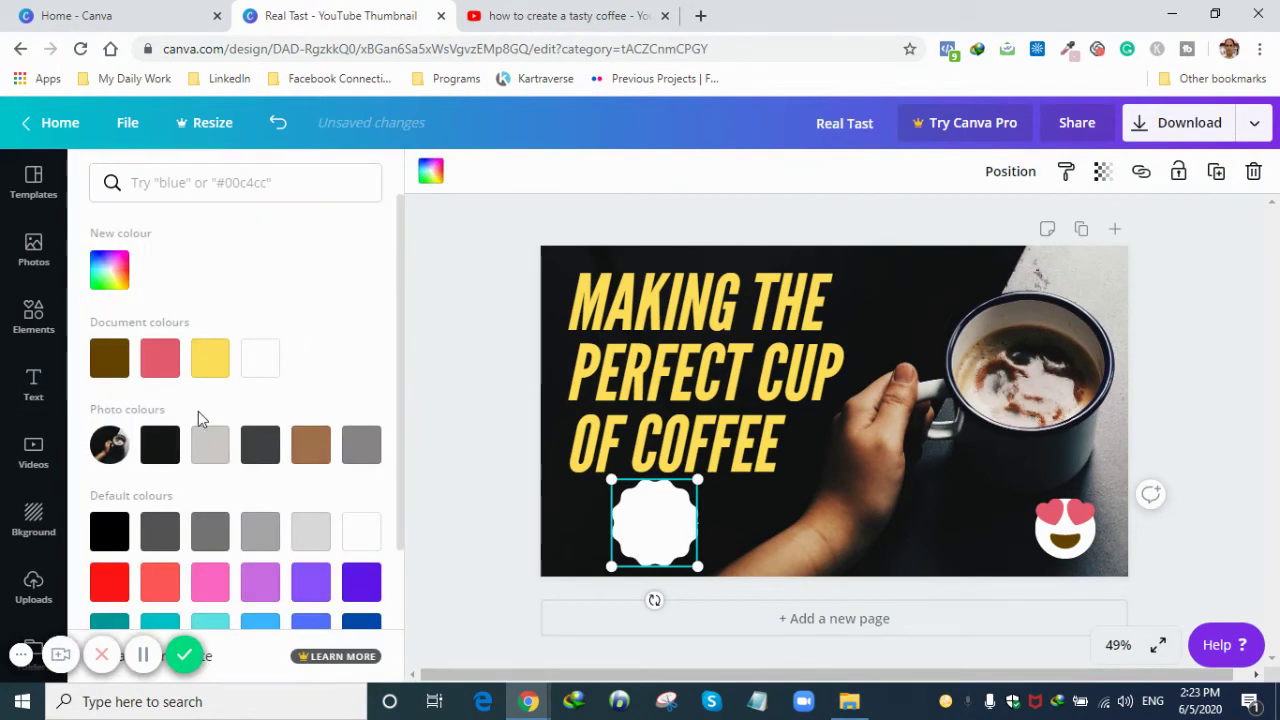
click(109, 270)
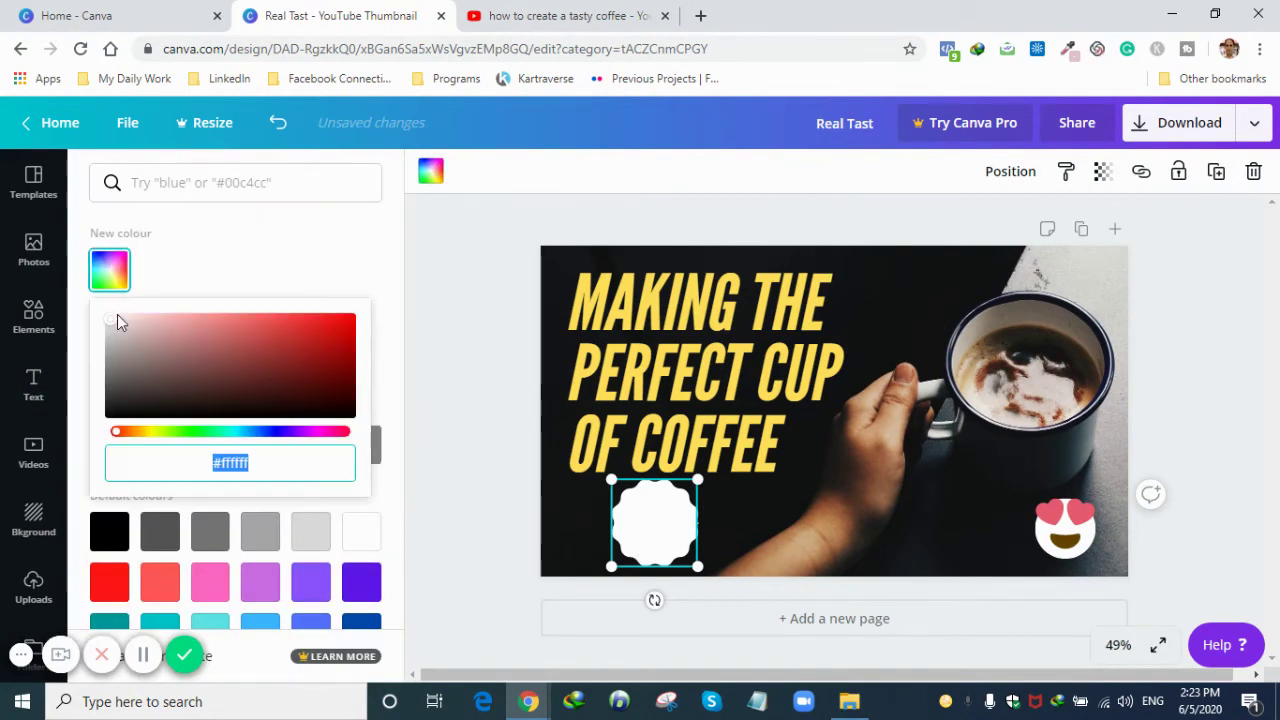
click(193, 436)
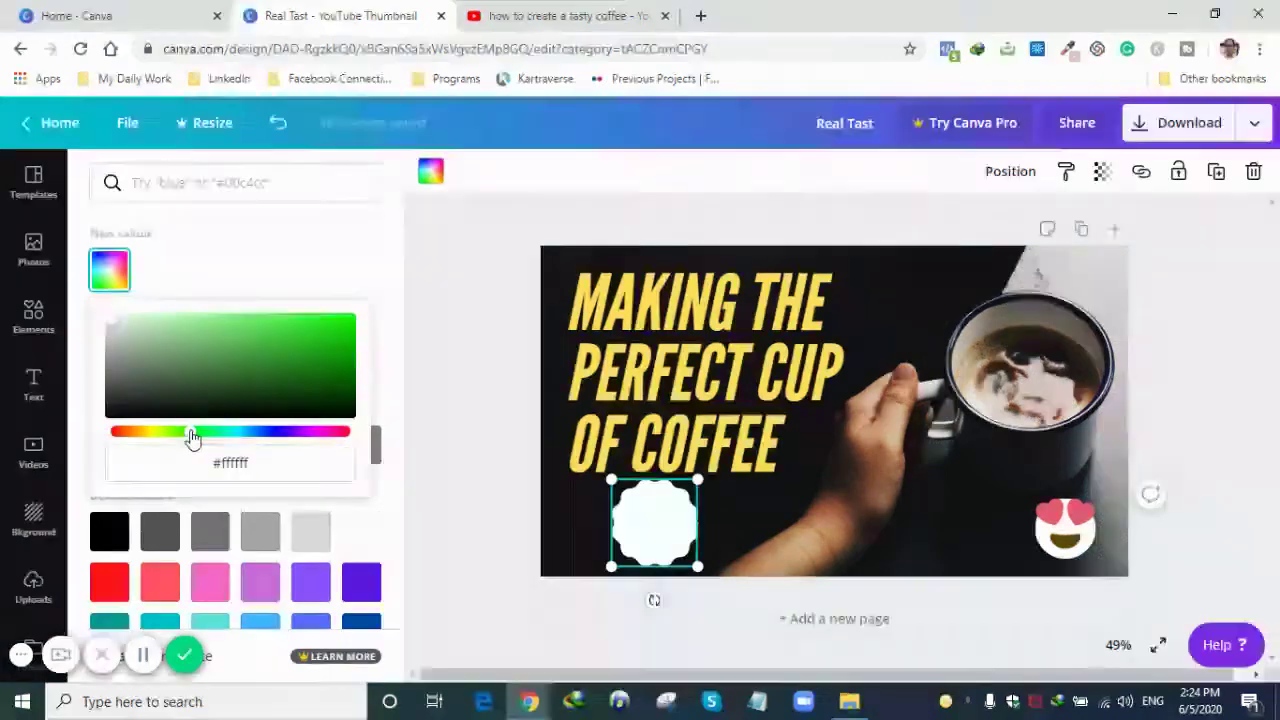
click(345, 332)
Make the "Real Tast" text bold red and narrow its box so the two words stack inside the badge
click(654, 523)
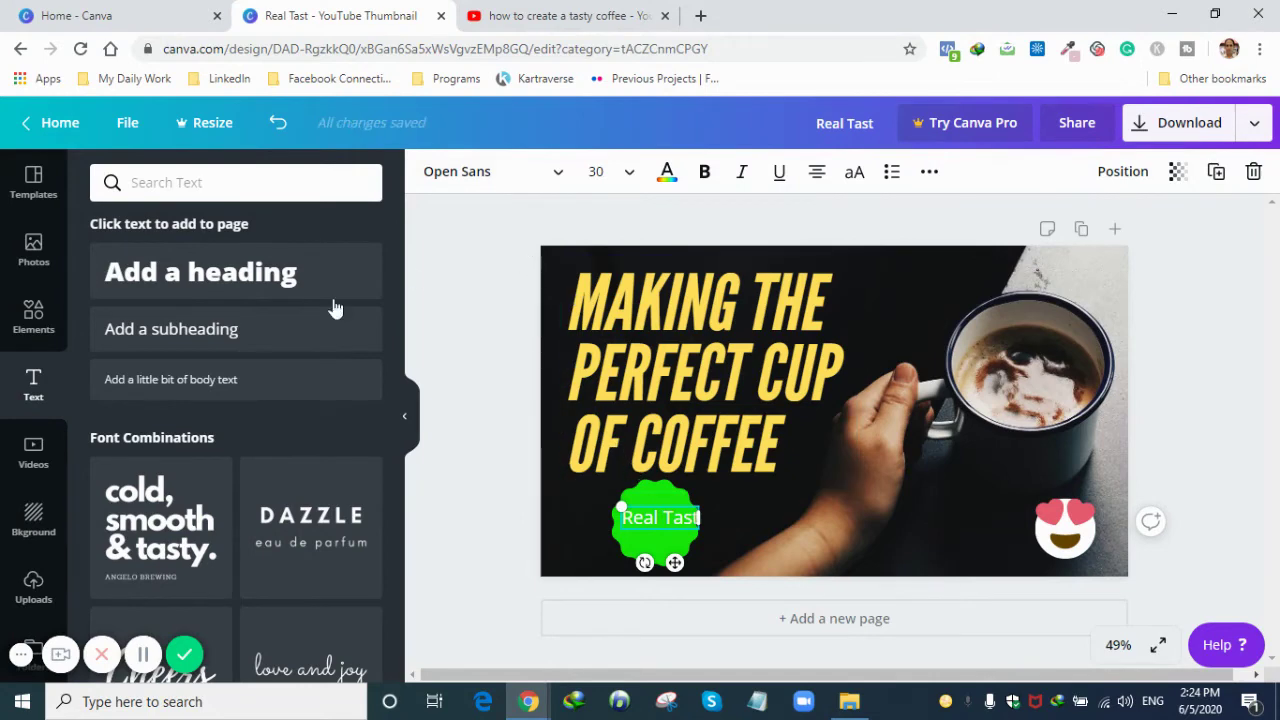
click(667, 175)
click(119, 590)
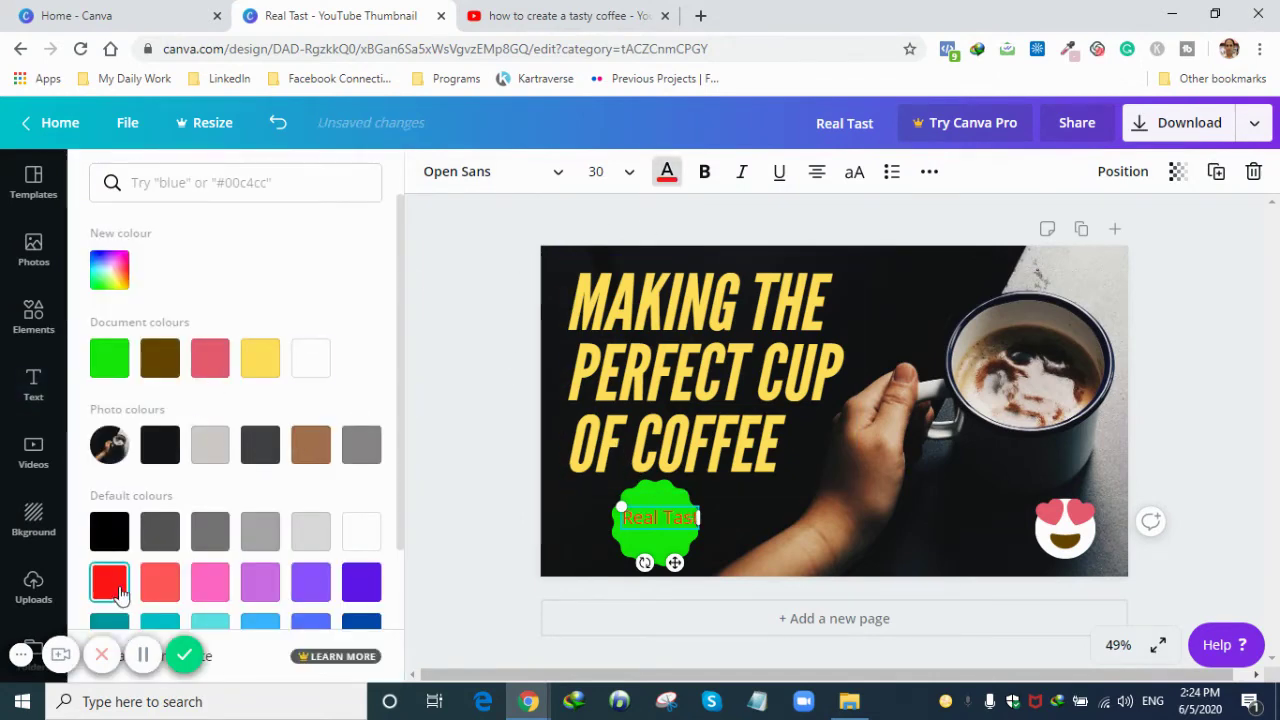
click(705, 172)
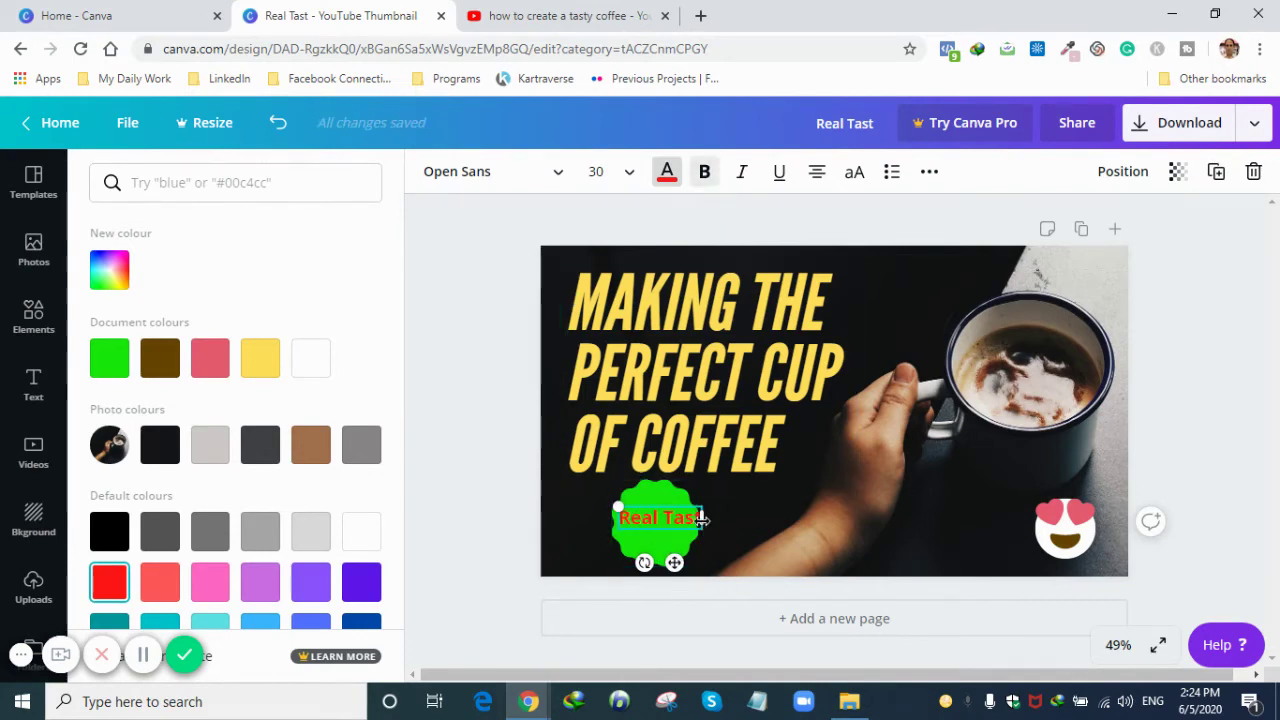
drag(702, 518, 668, 519)
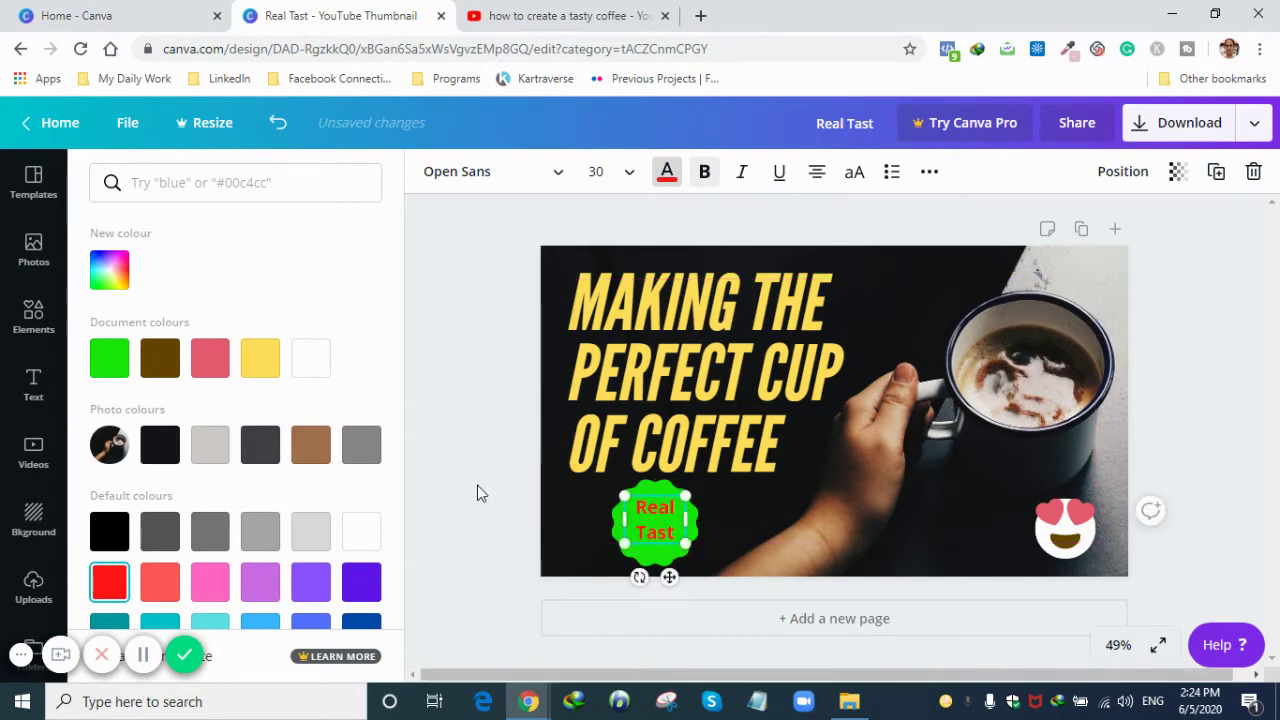
click(477, 491)
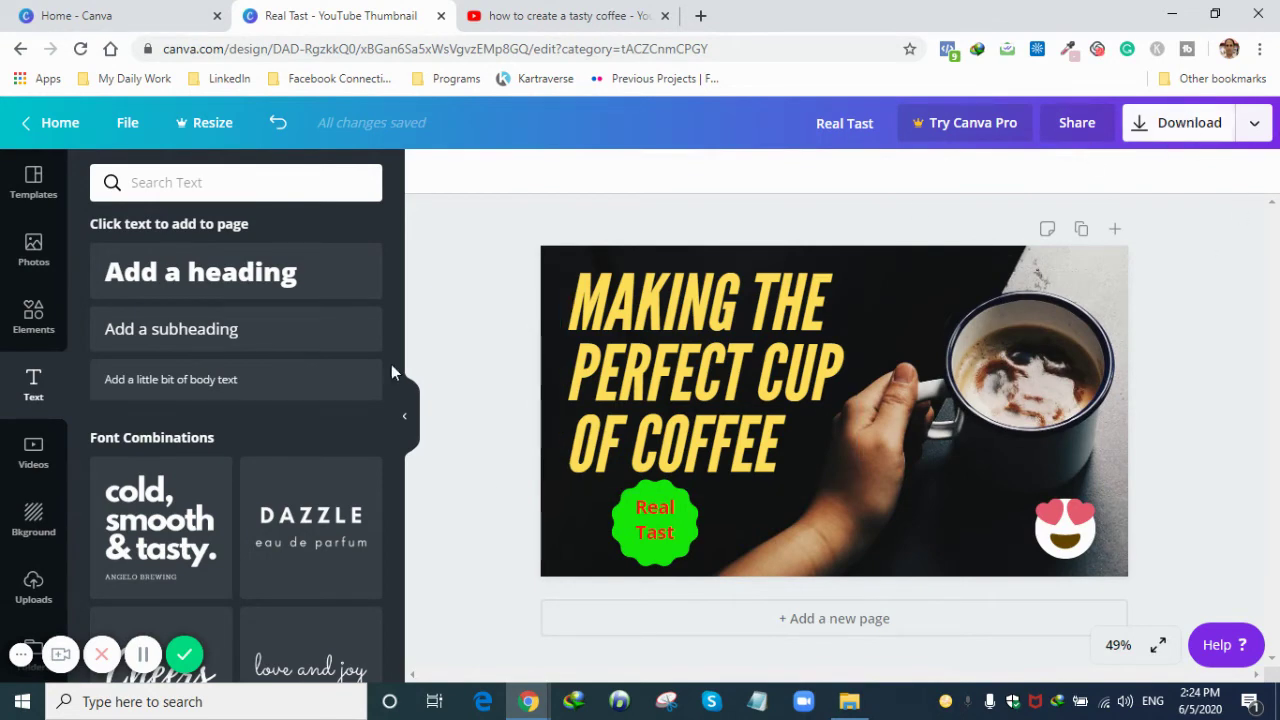
click(34, 185)
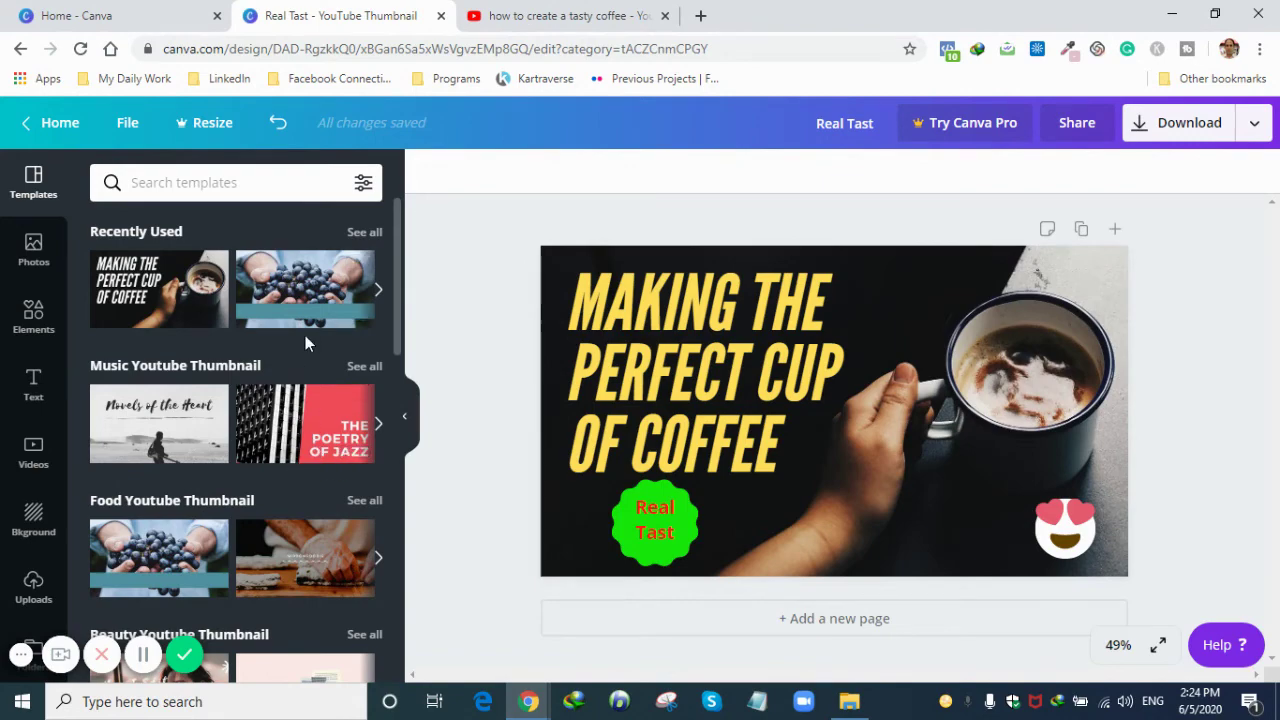
scroll(305, 337, down, 5)
scroll(307, 343, up, 5)
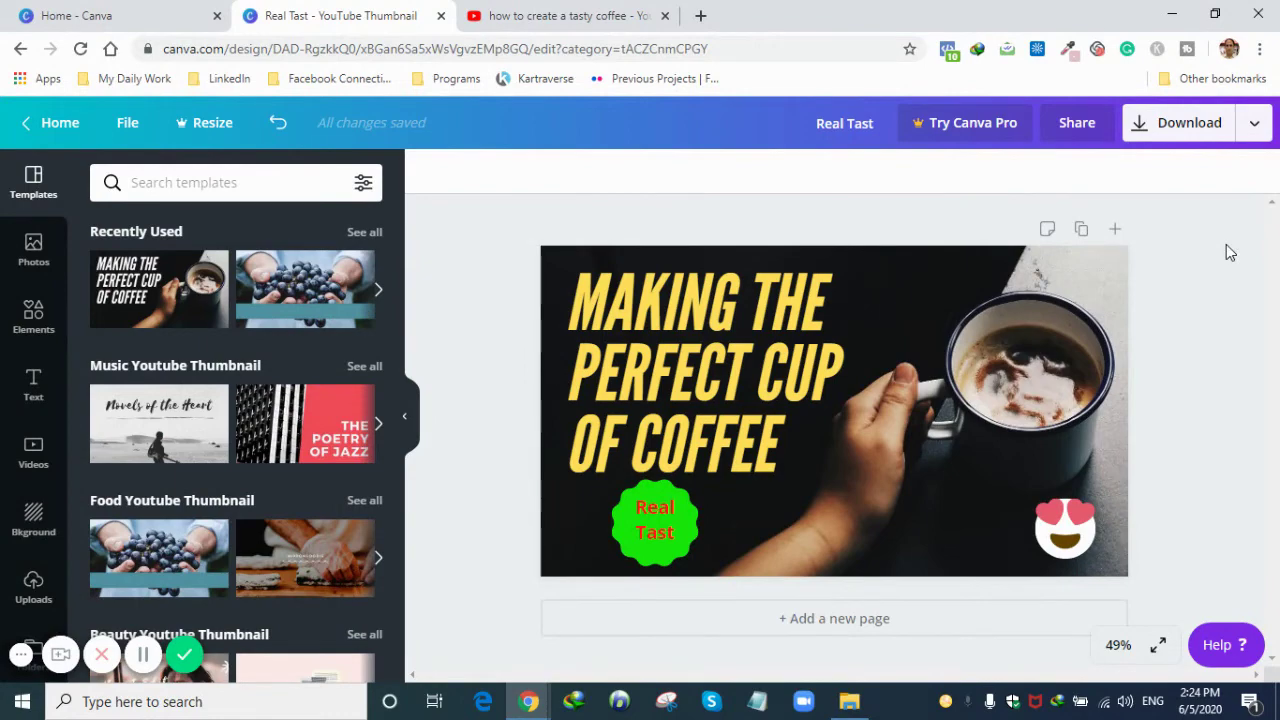
click(853, 120)
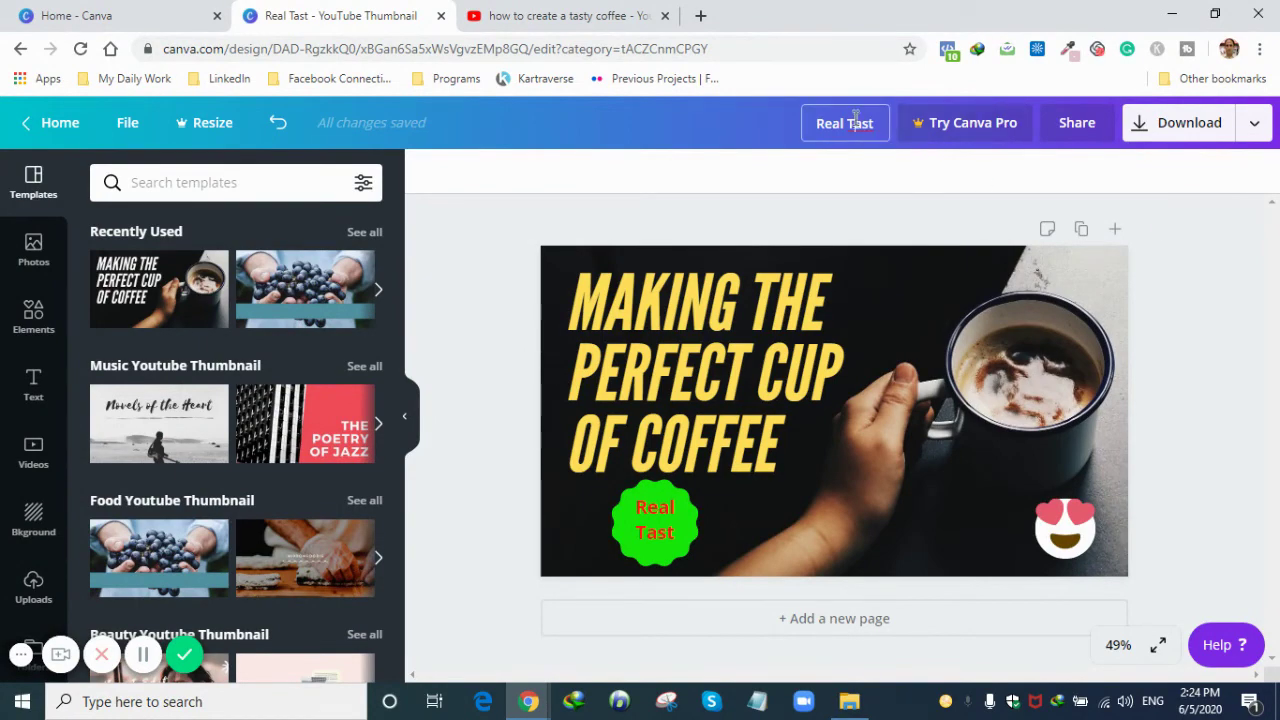
Download the thumbnail as a PNG file and dismiss the Canva Pro trial offer
click(1183, 128)
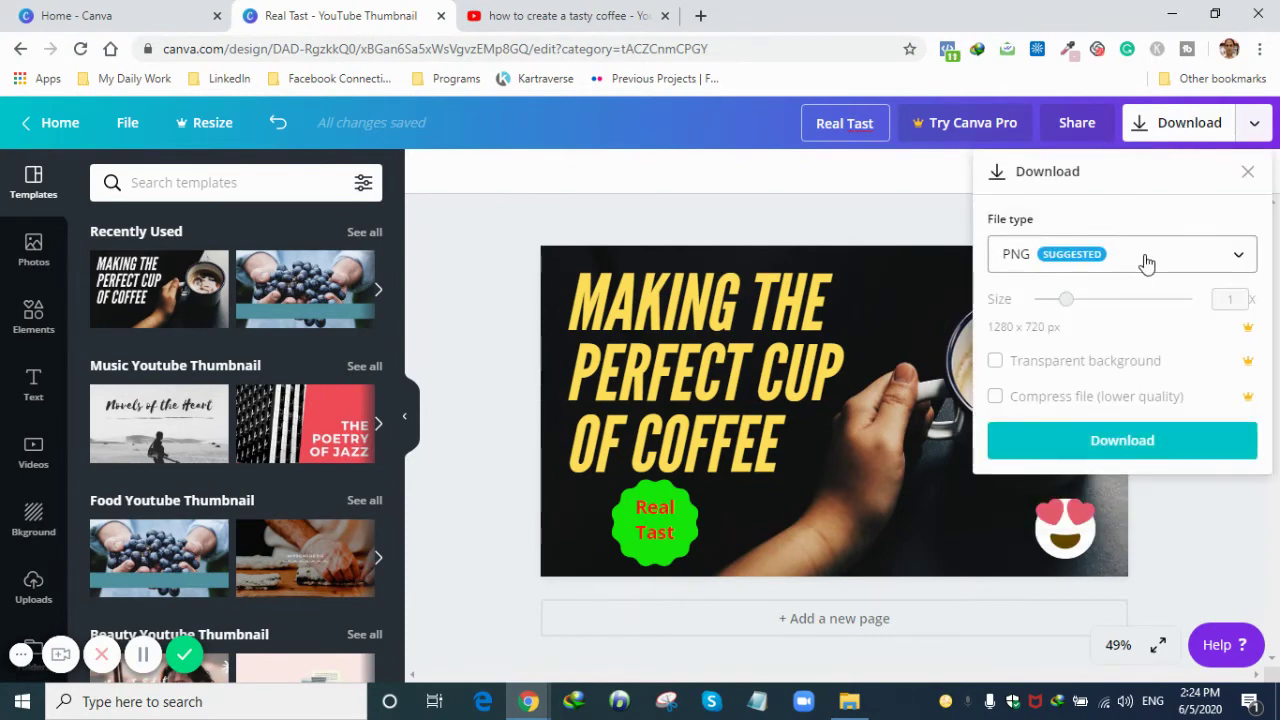
click(1147, 263)
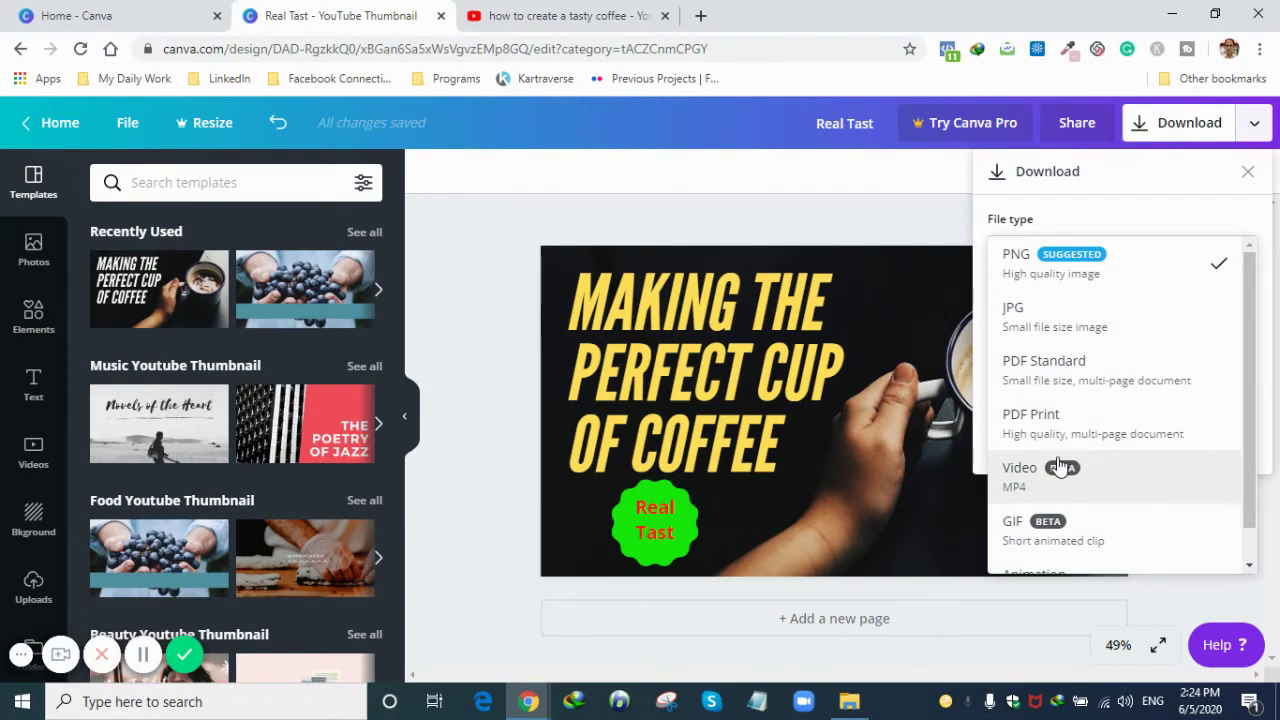
click(1035, 262)
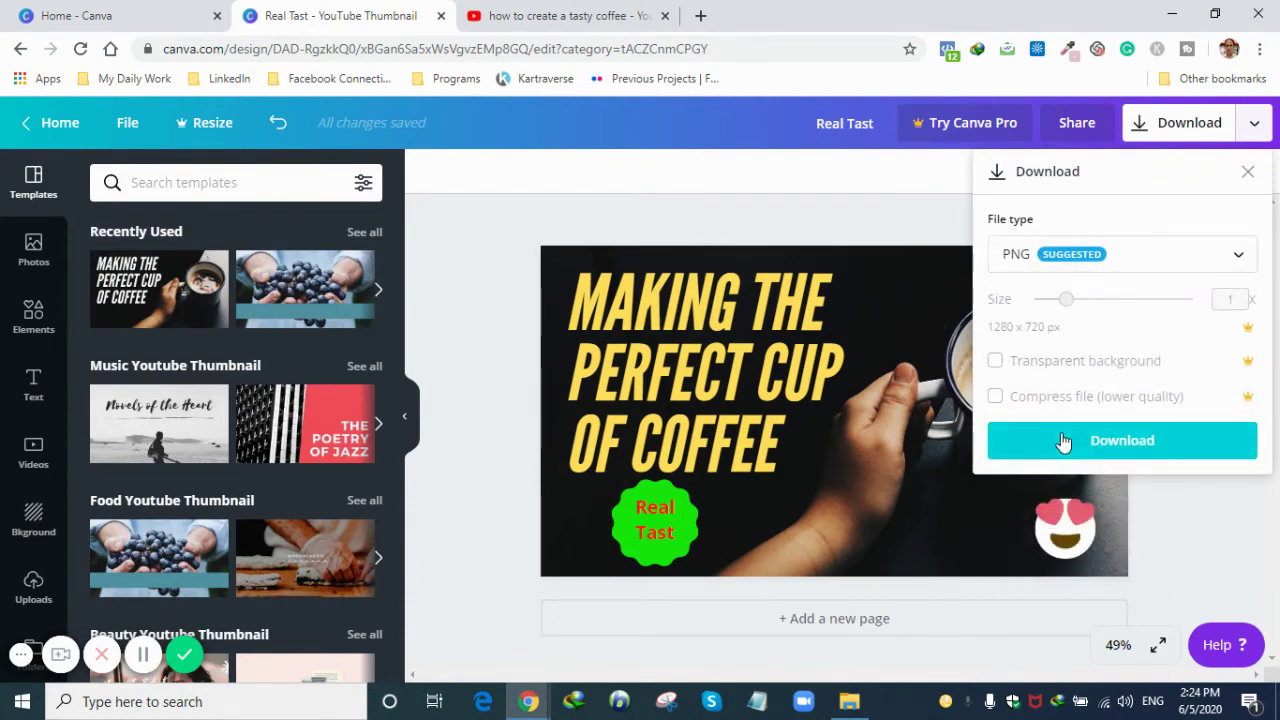
click(1064, 442)
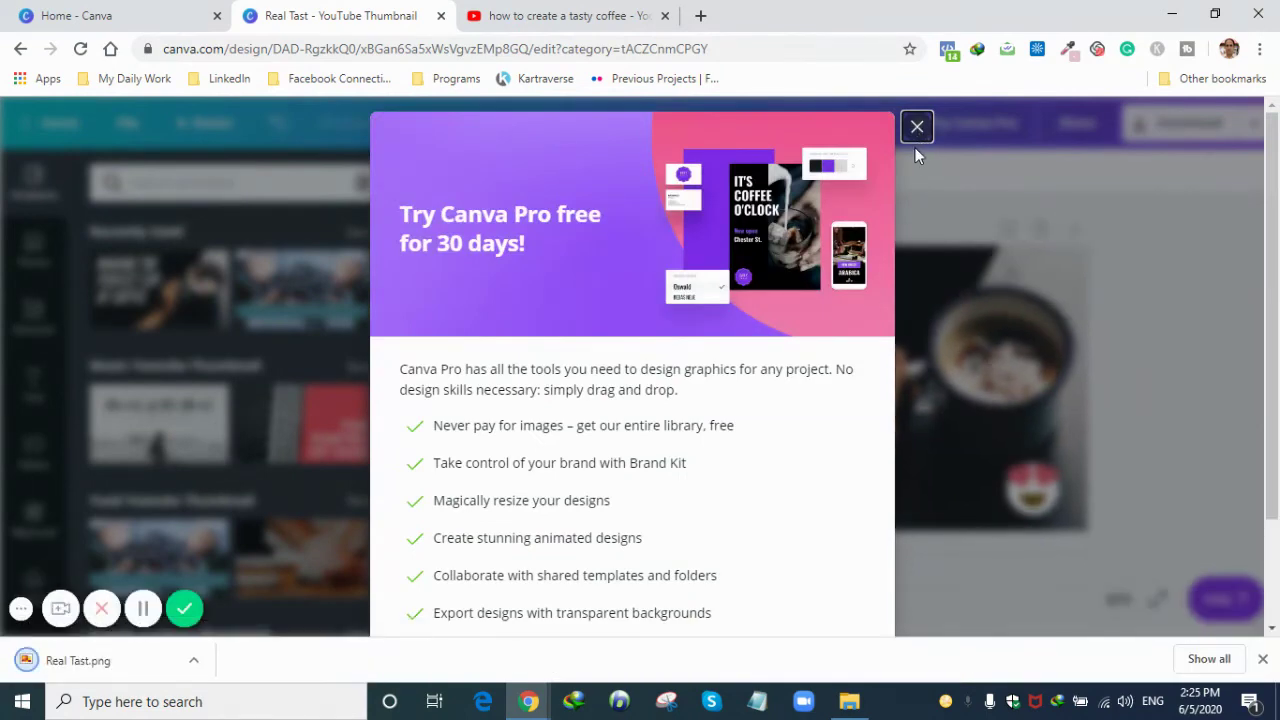
click(915, 130)
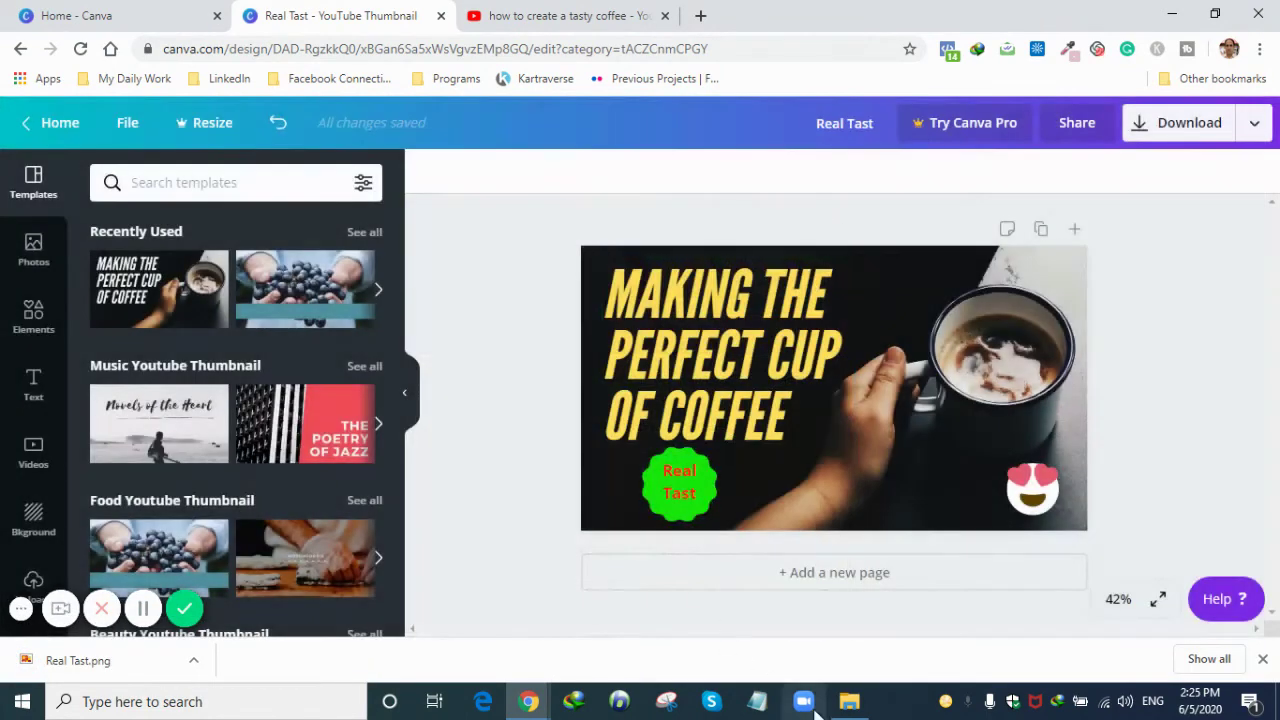
Switch to File Explorer and open the downloaded Real Tast image from the Downloads folder
click(849, 701)
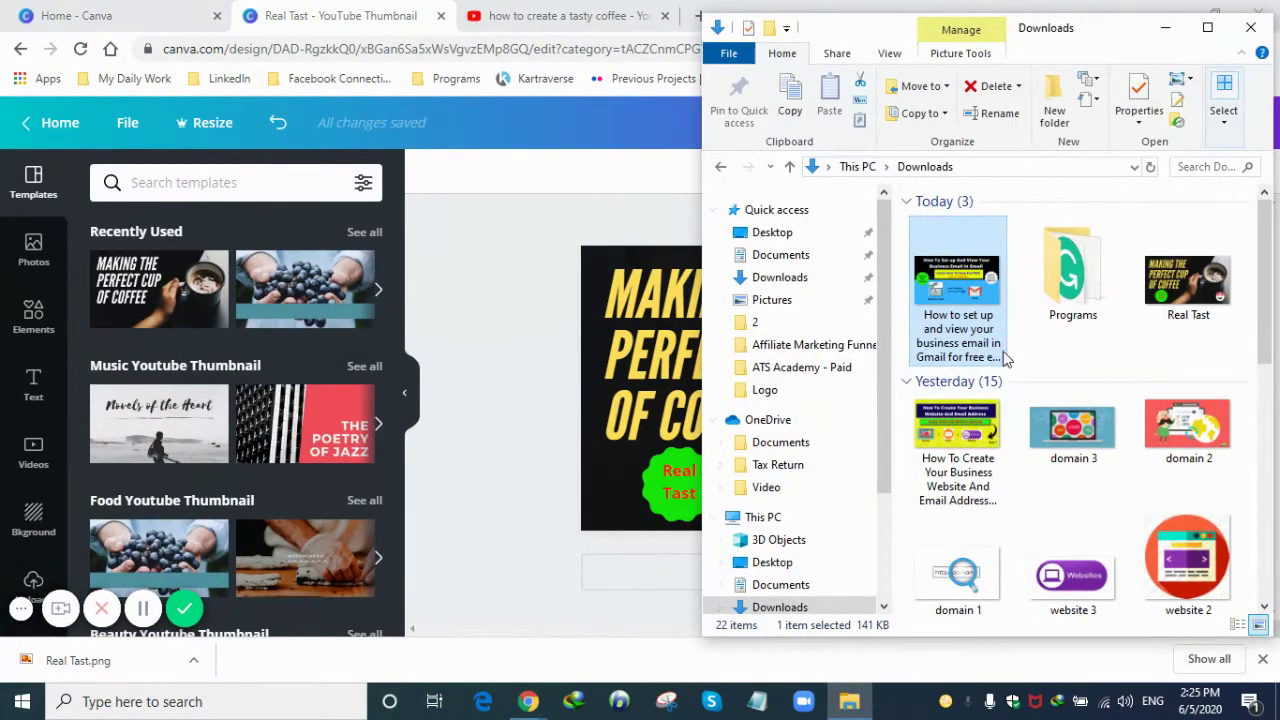
click(1176, 294)
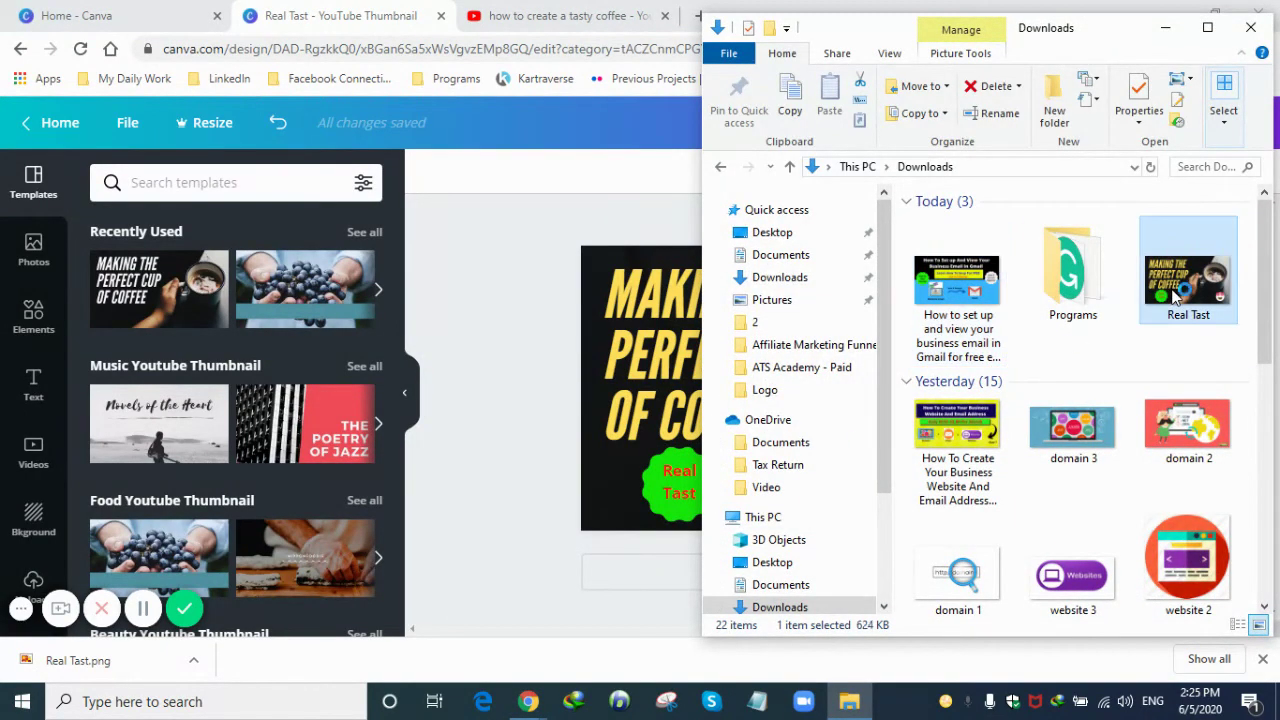